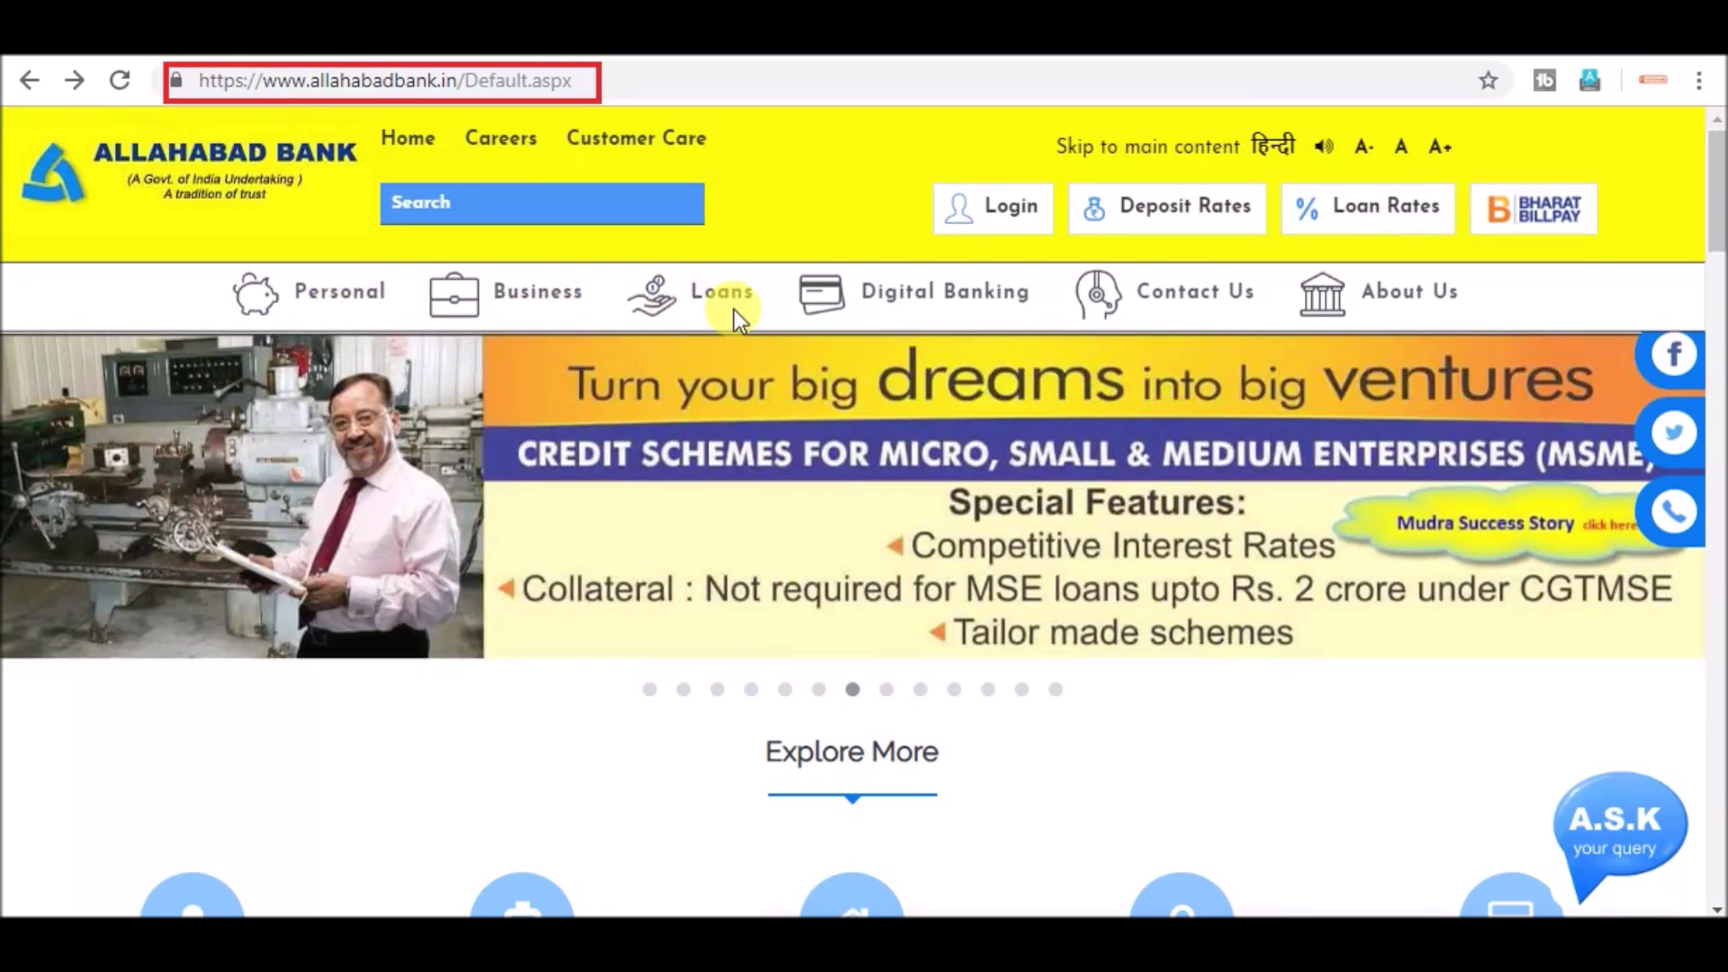
- Scroll the Allahabad Bank home page to Explore More and choose Open An Account
scroll(849, 547, "down", 5)
scroll(852, 551, "up", 2)
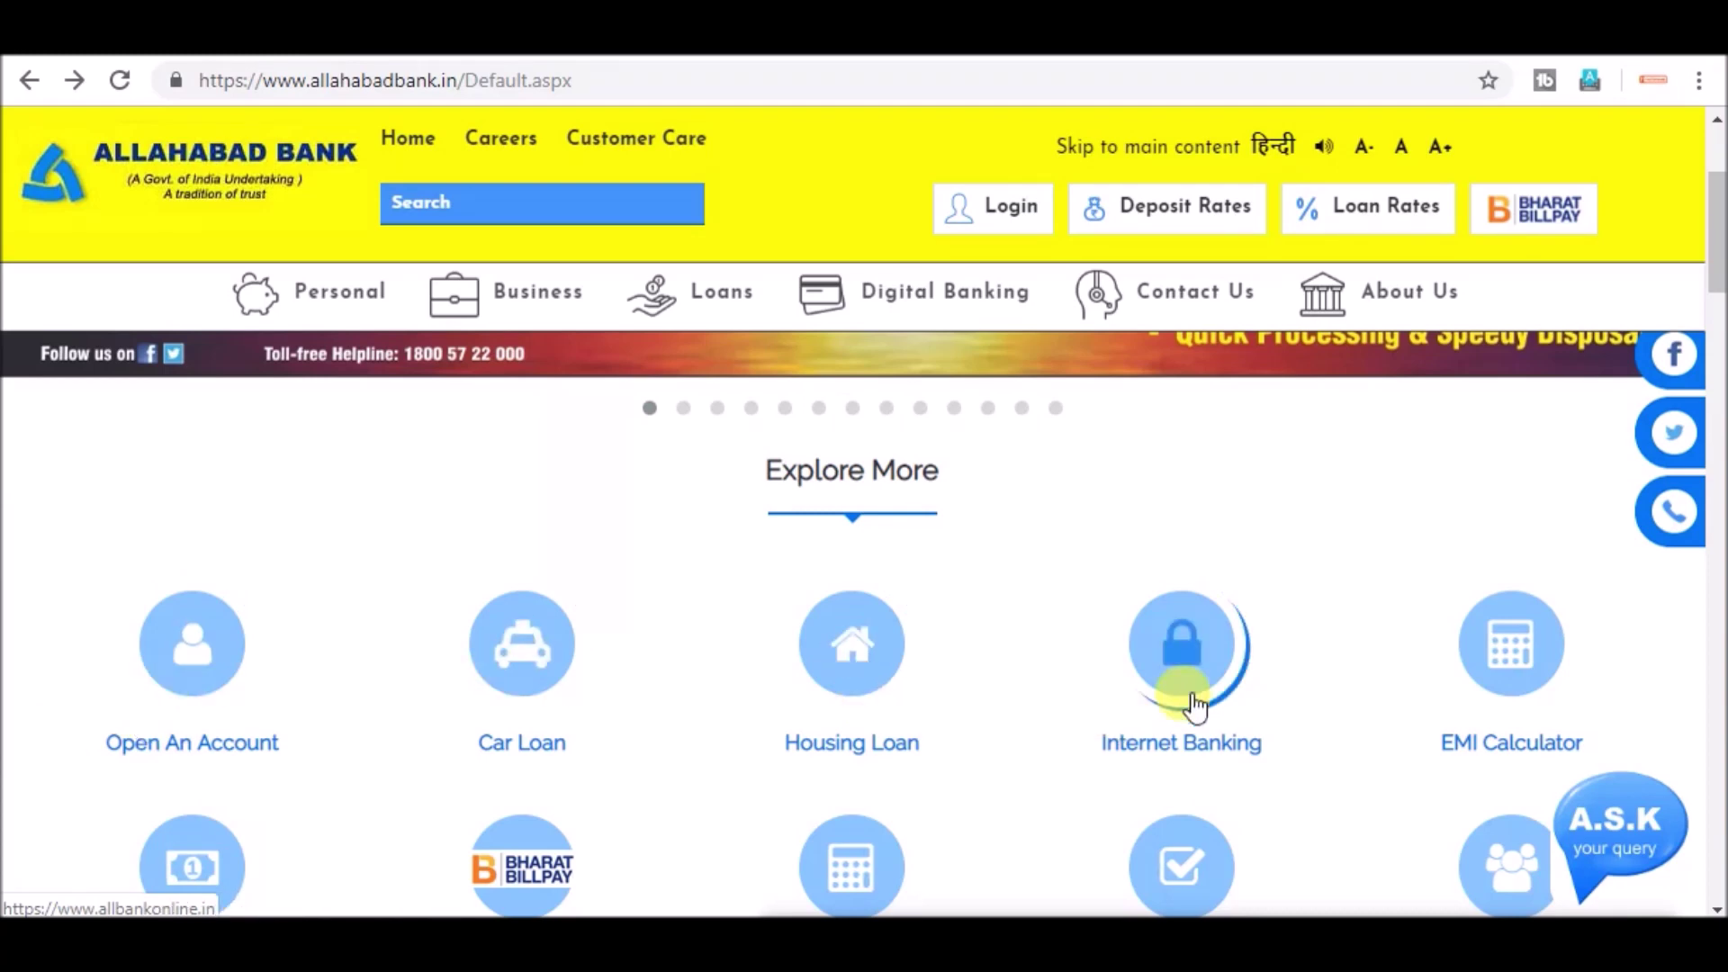
scroll(1470, 717, "down", 2)
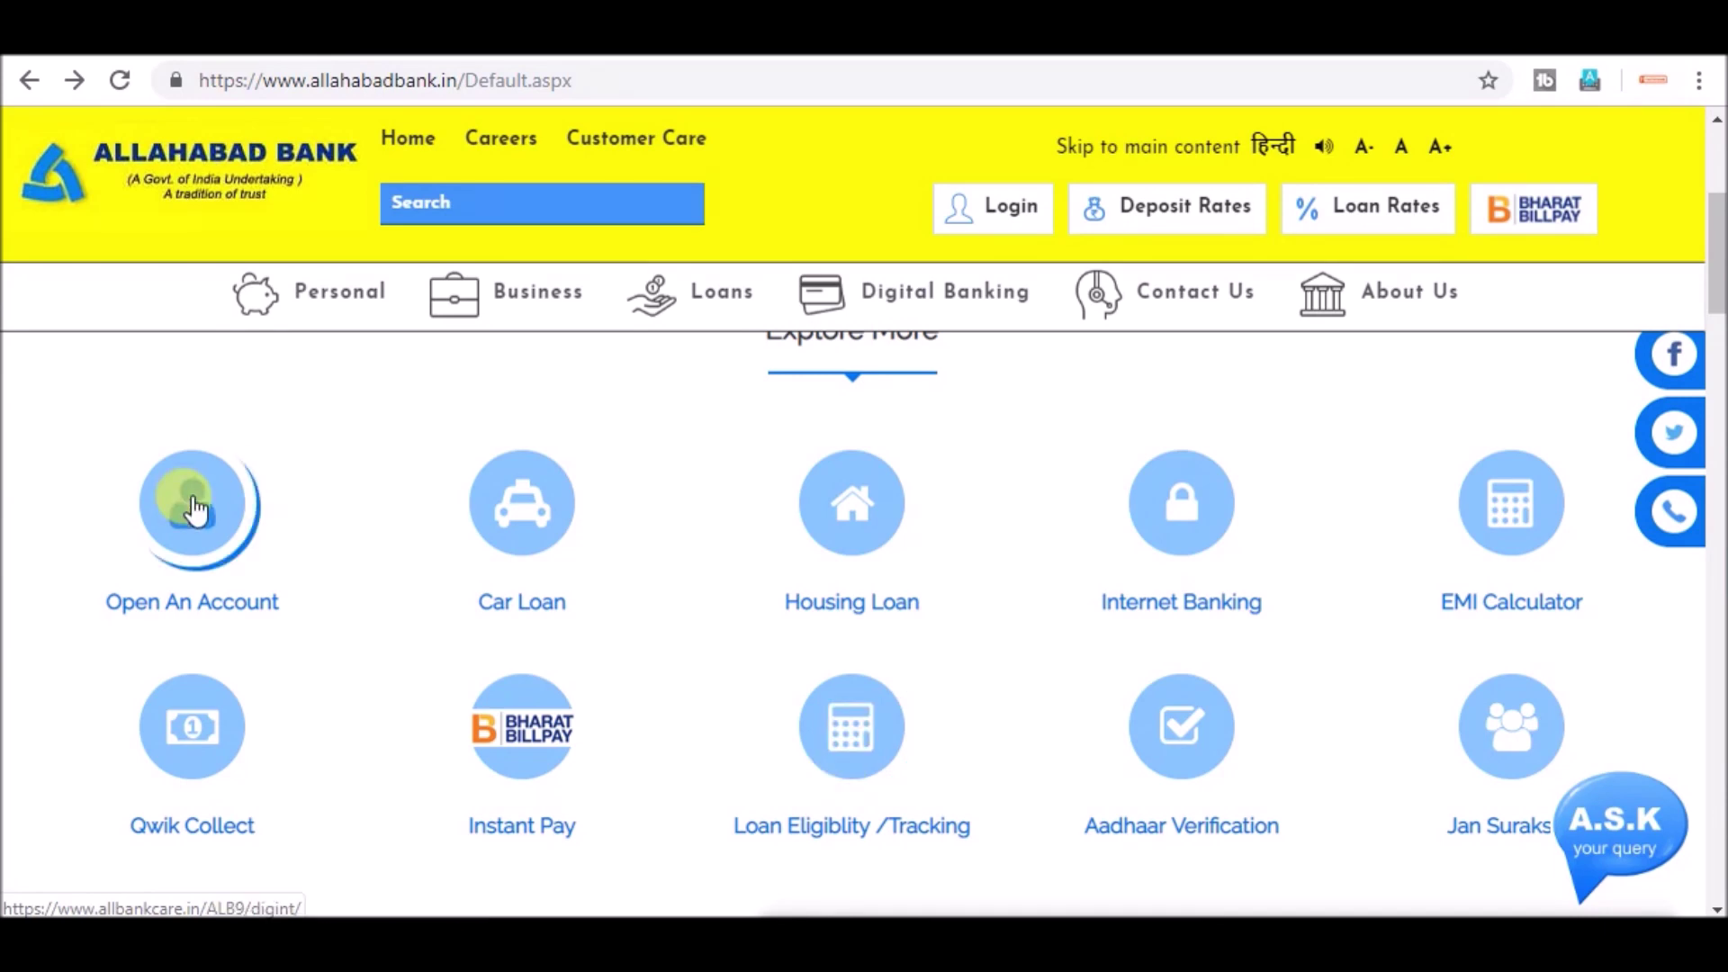
left_click(195, 508)
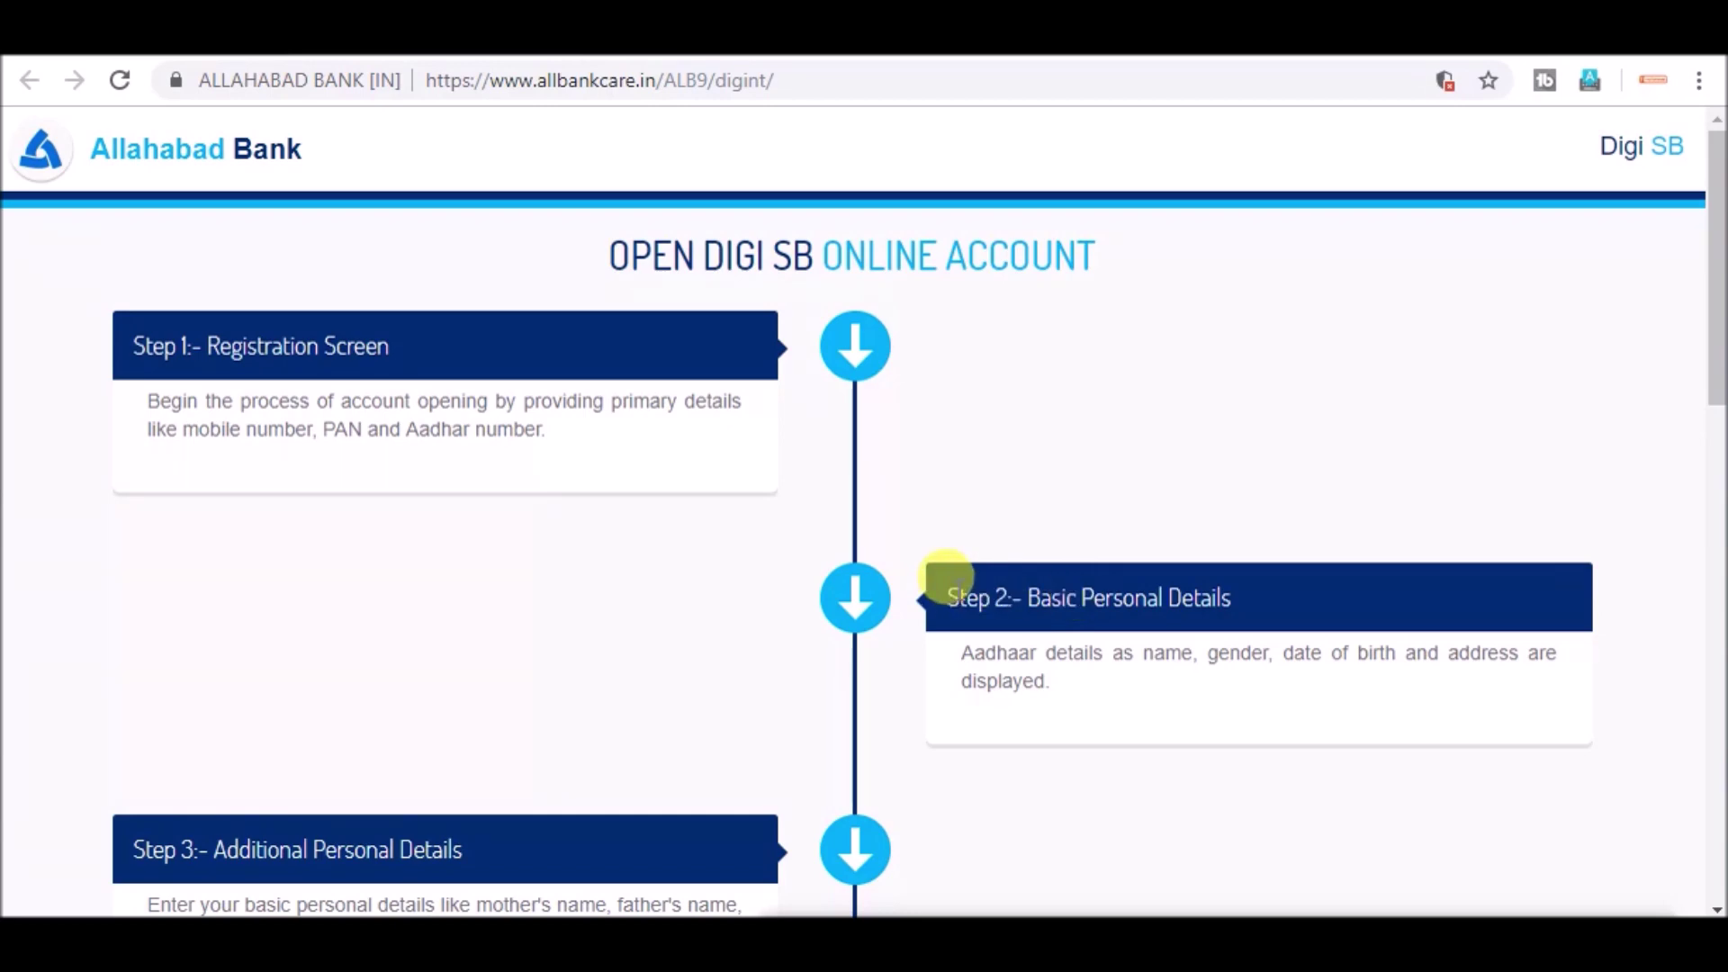
- Scroll through Steps 1–8 of the Digi SB guide down to the Let's Start button
scroll(954, 585, "down", 3)
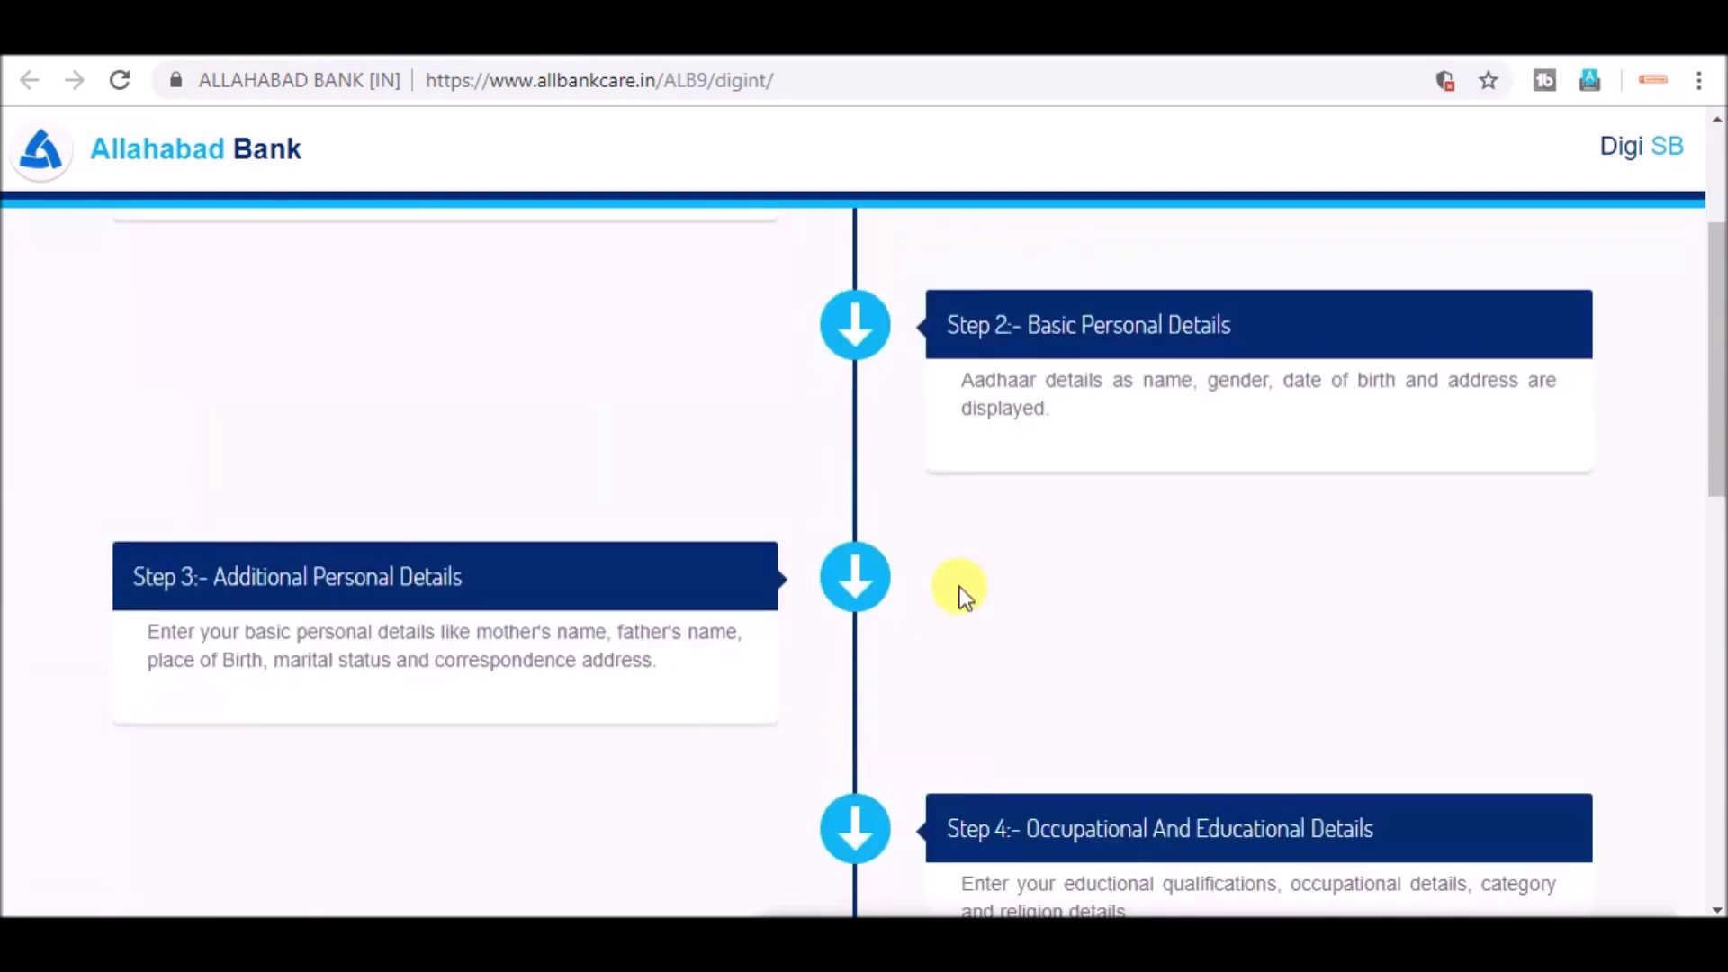
scroll(245, 636, "down", 3)
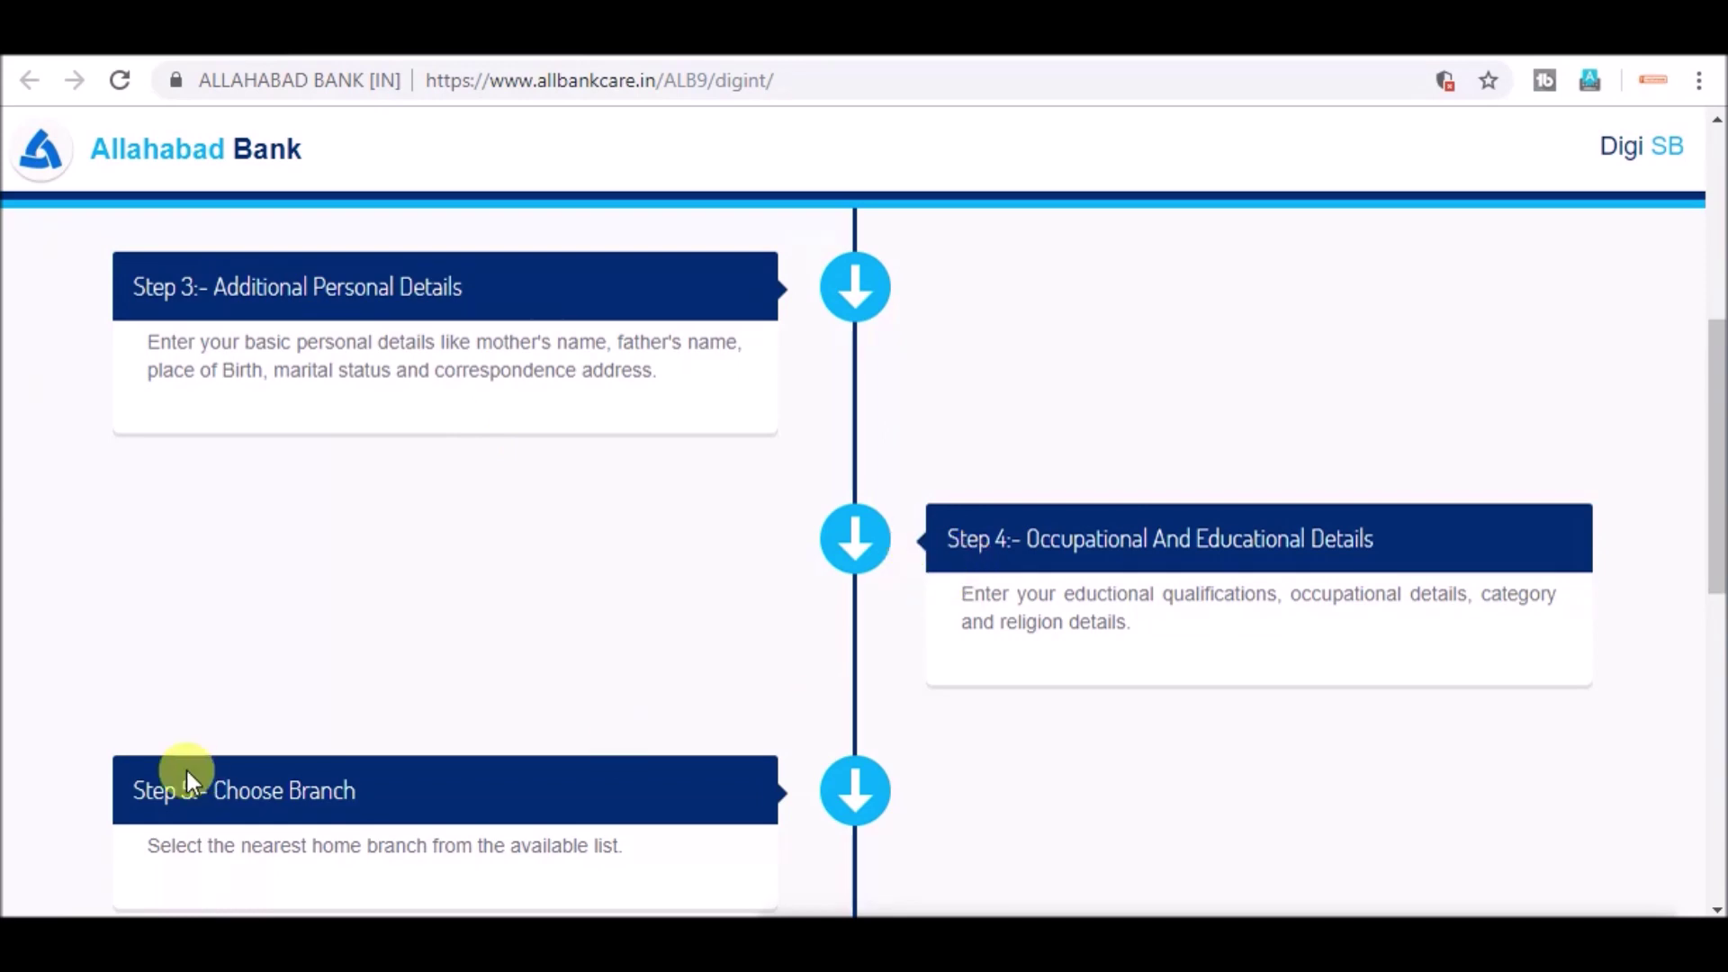
scroll(187, 770, "down", 3)
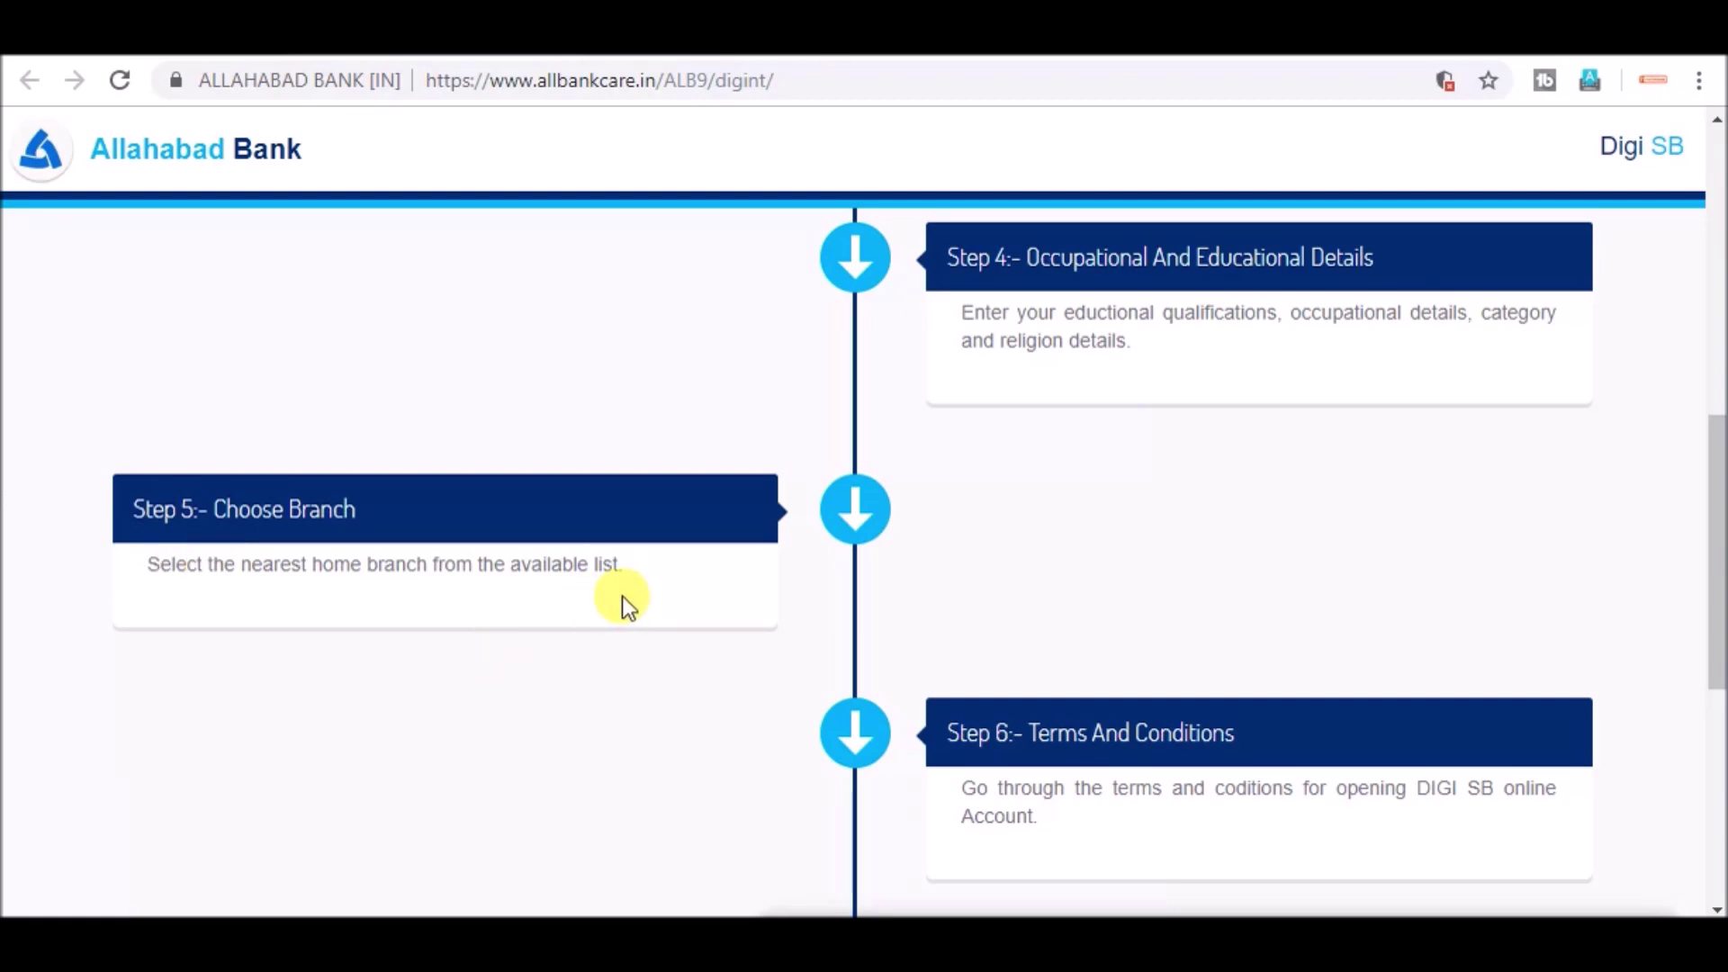
scroll(628, 605, "down", 2)
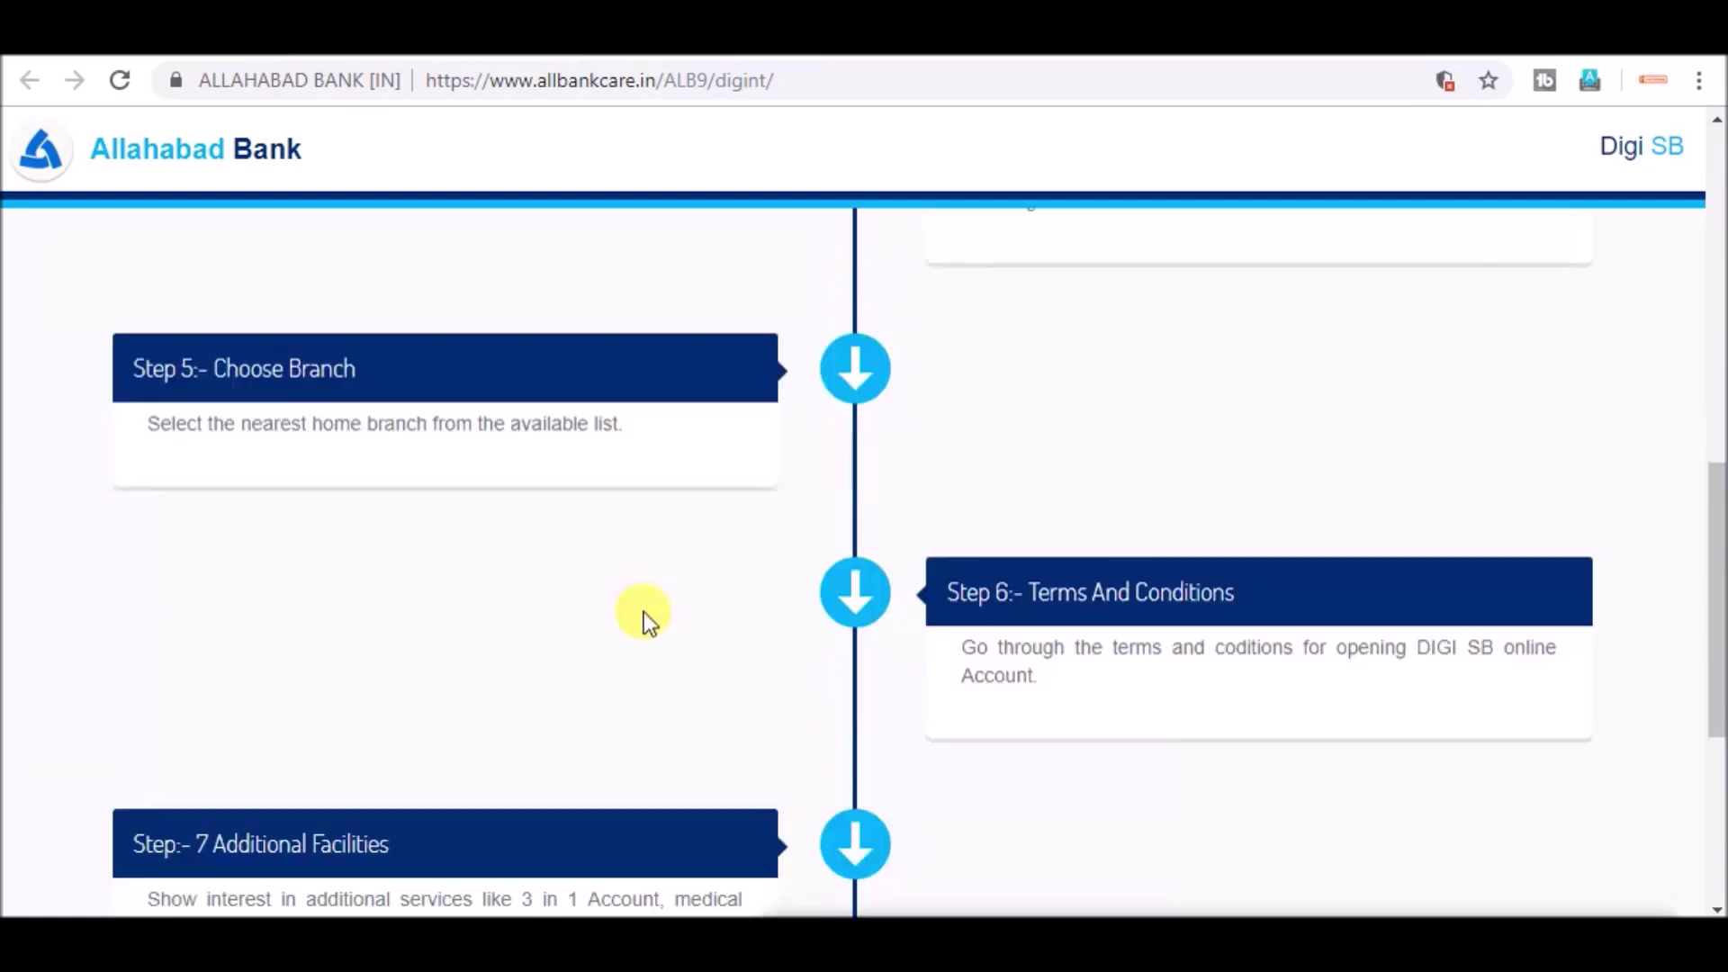
scroll(1219, 738, "down", 3)
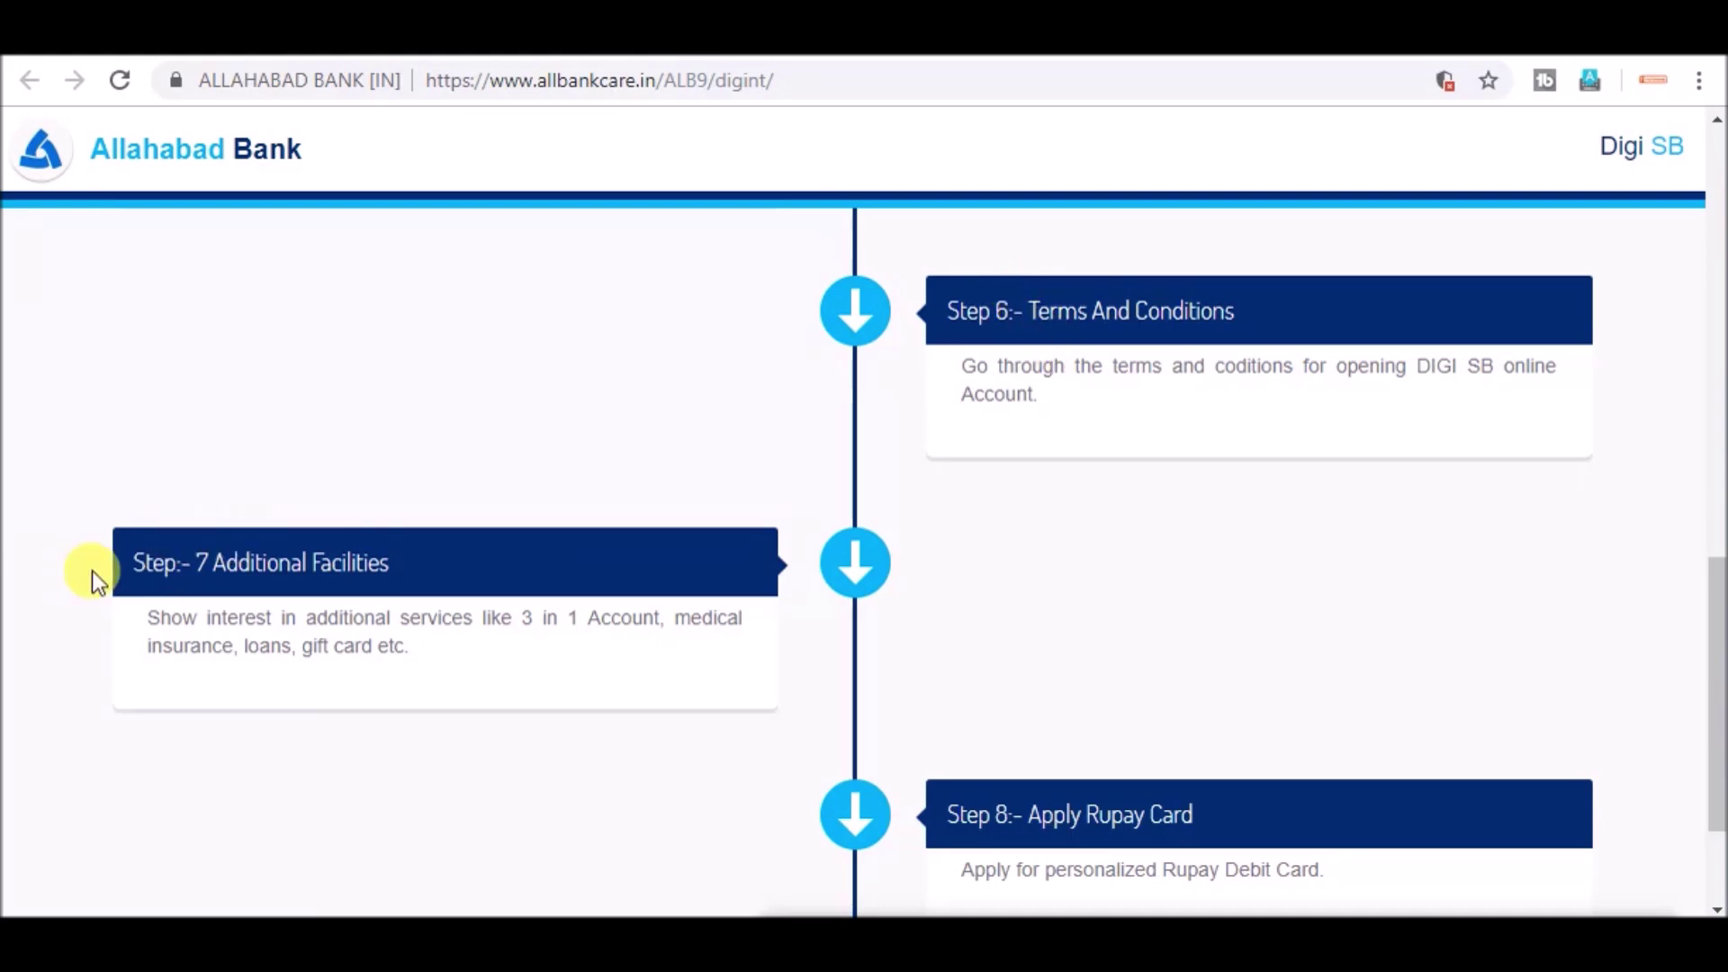
scroll(97, 580, "down", 2)
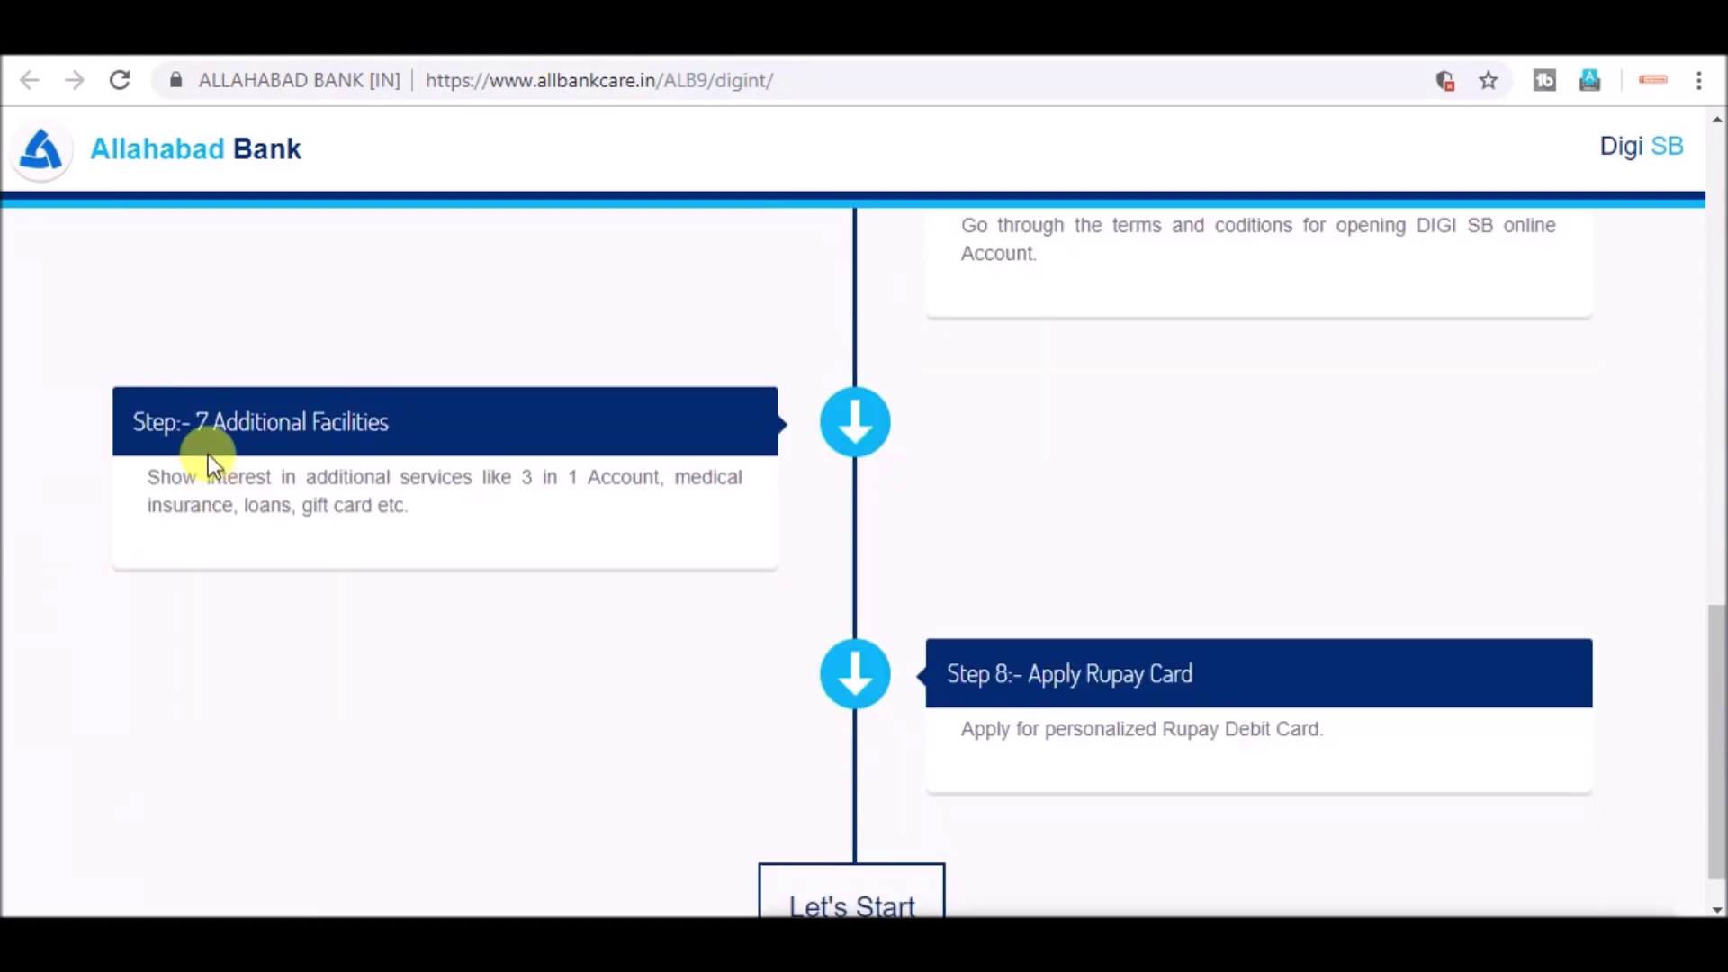
scroll(208, 453, "down", 1)
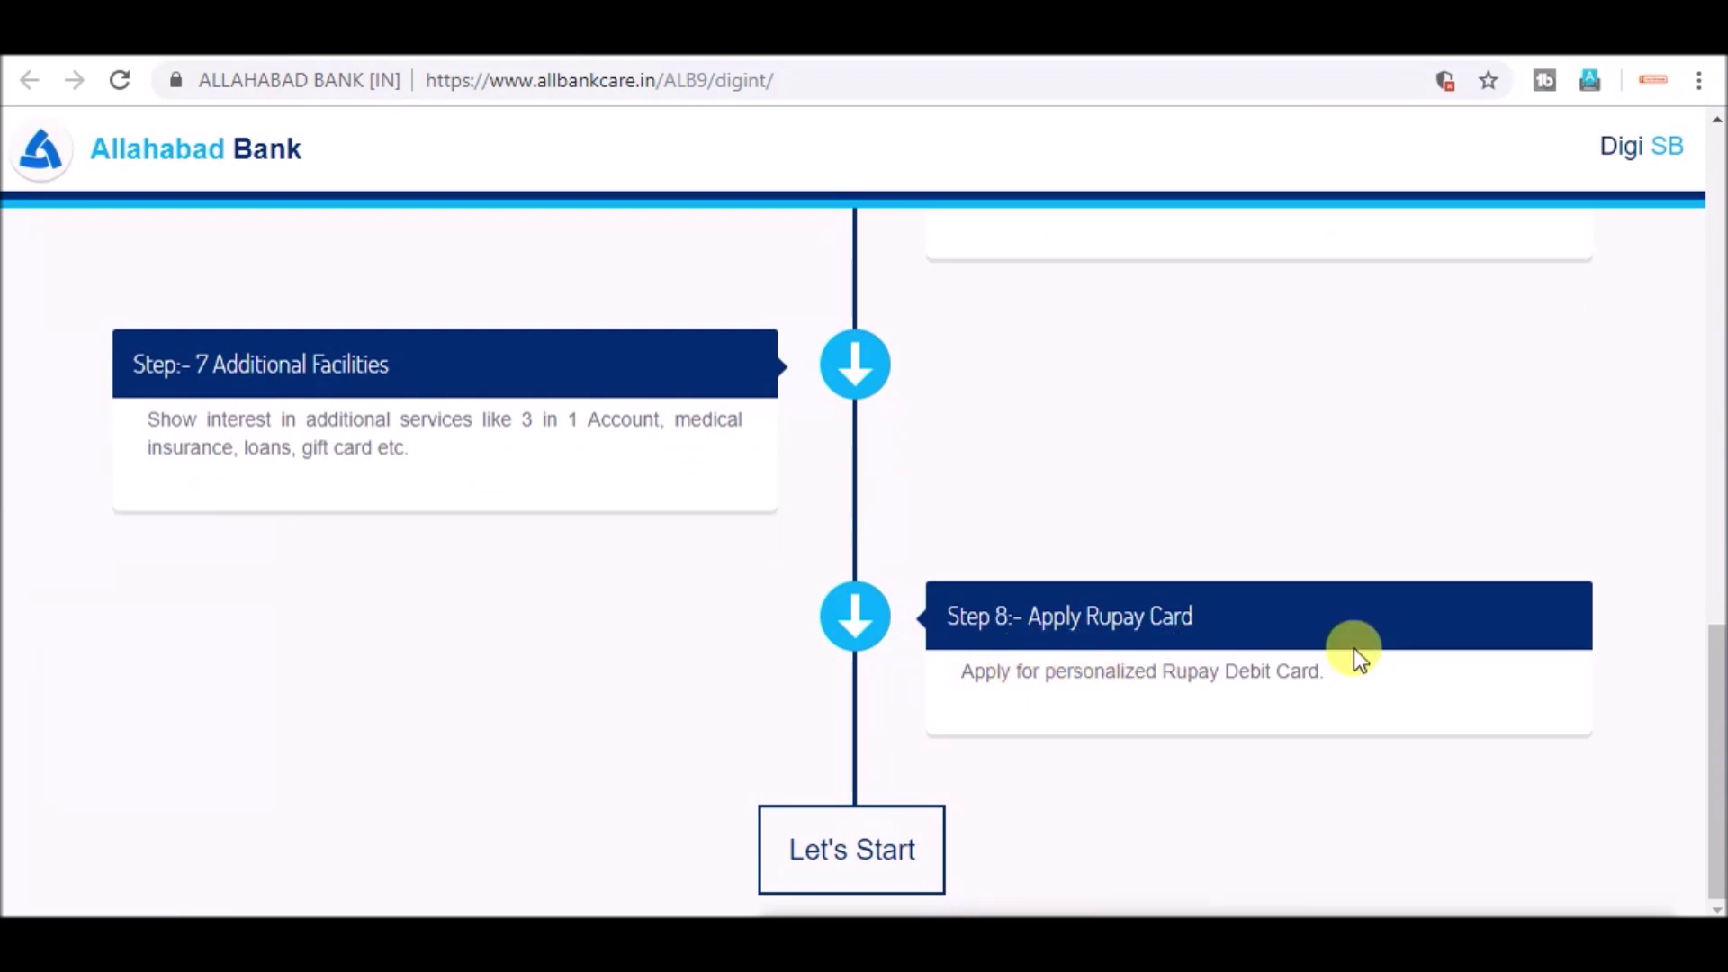
- Start the Digi SB application, enter the applicant's mobile number and request an OTP
left_click(839, 863)
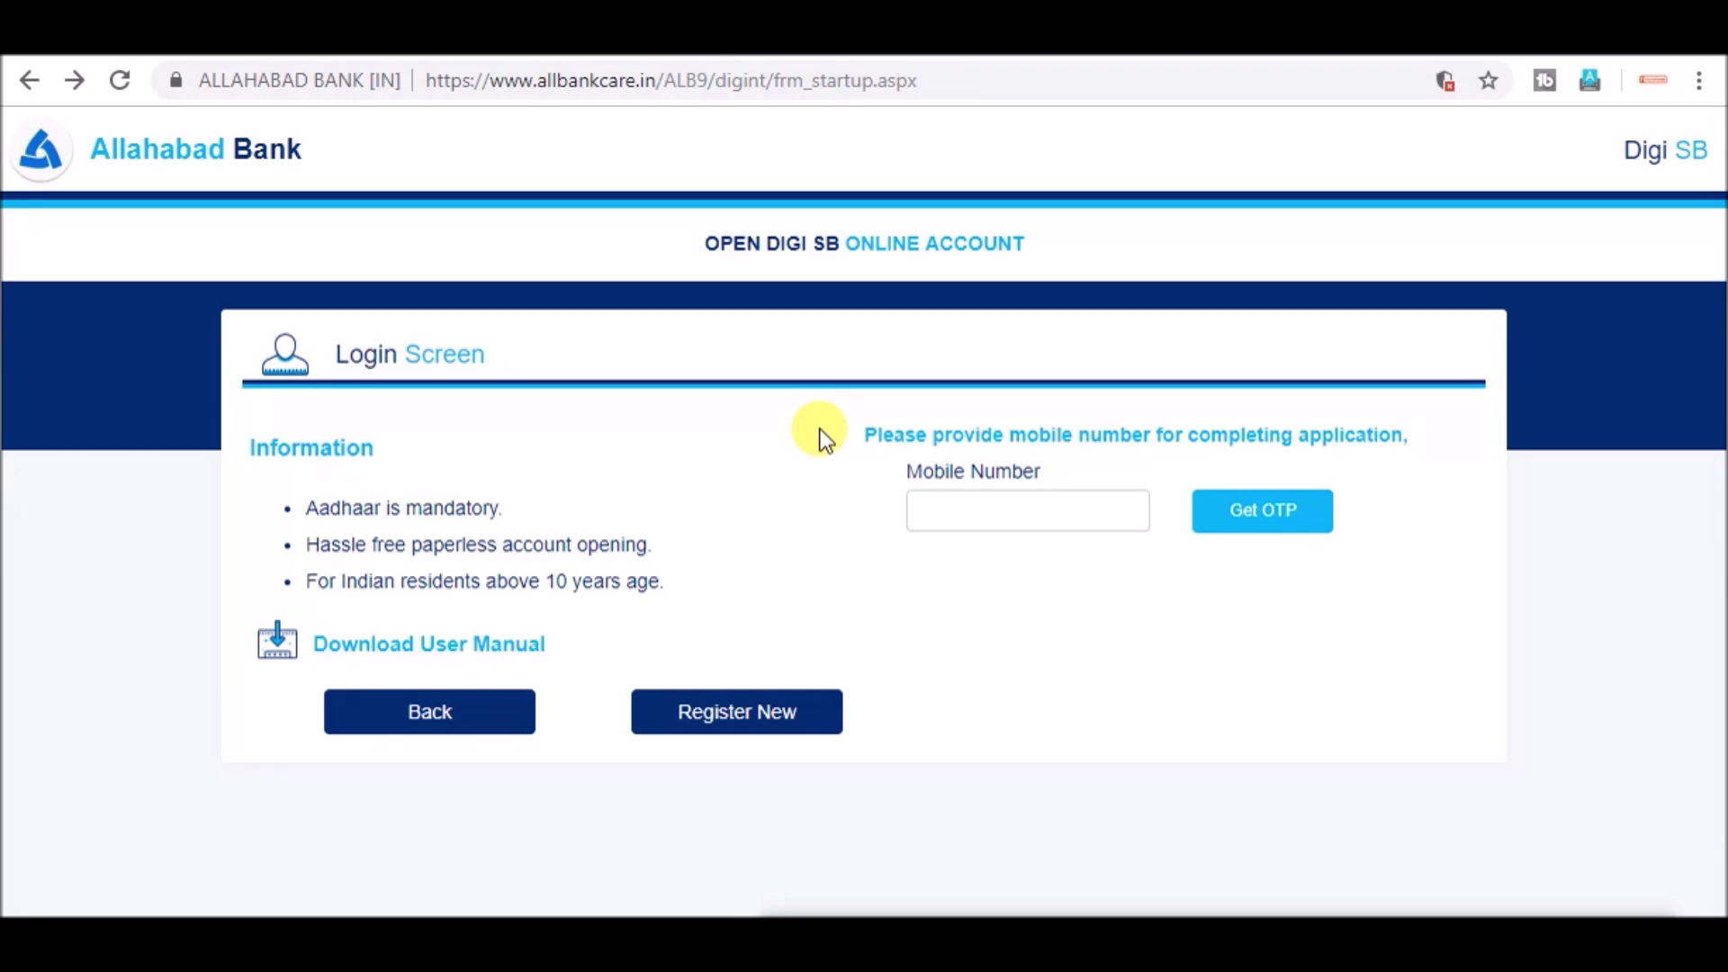
left_click(971, 511)
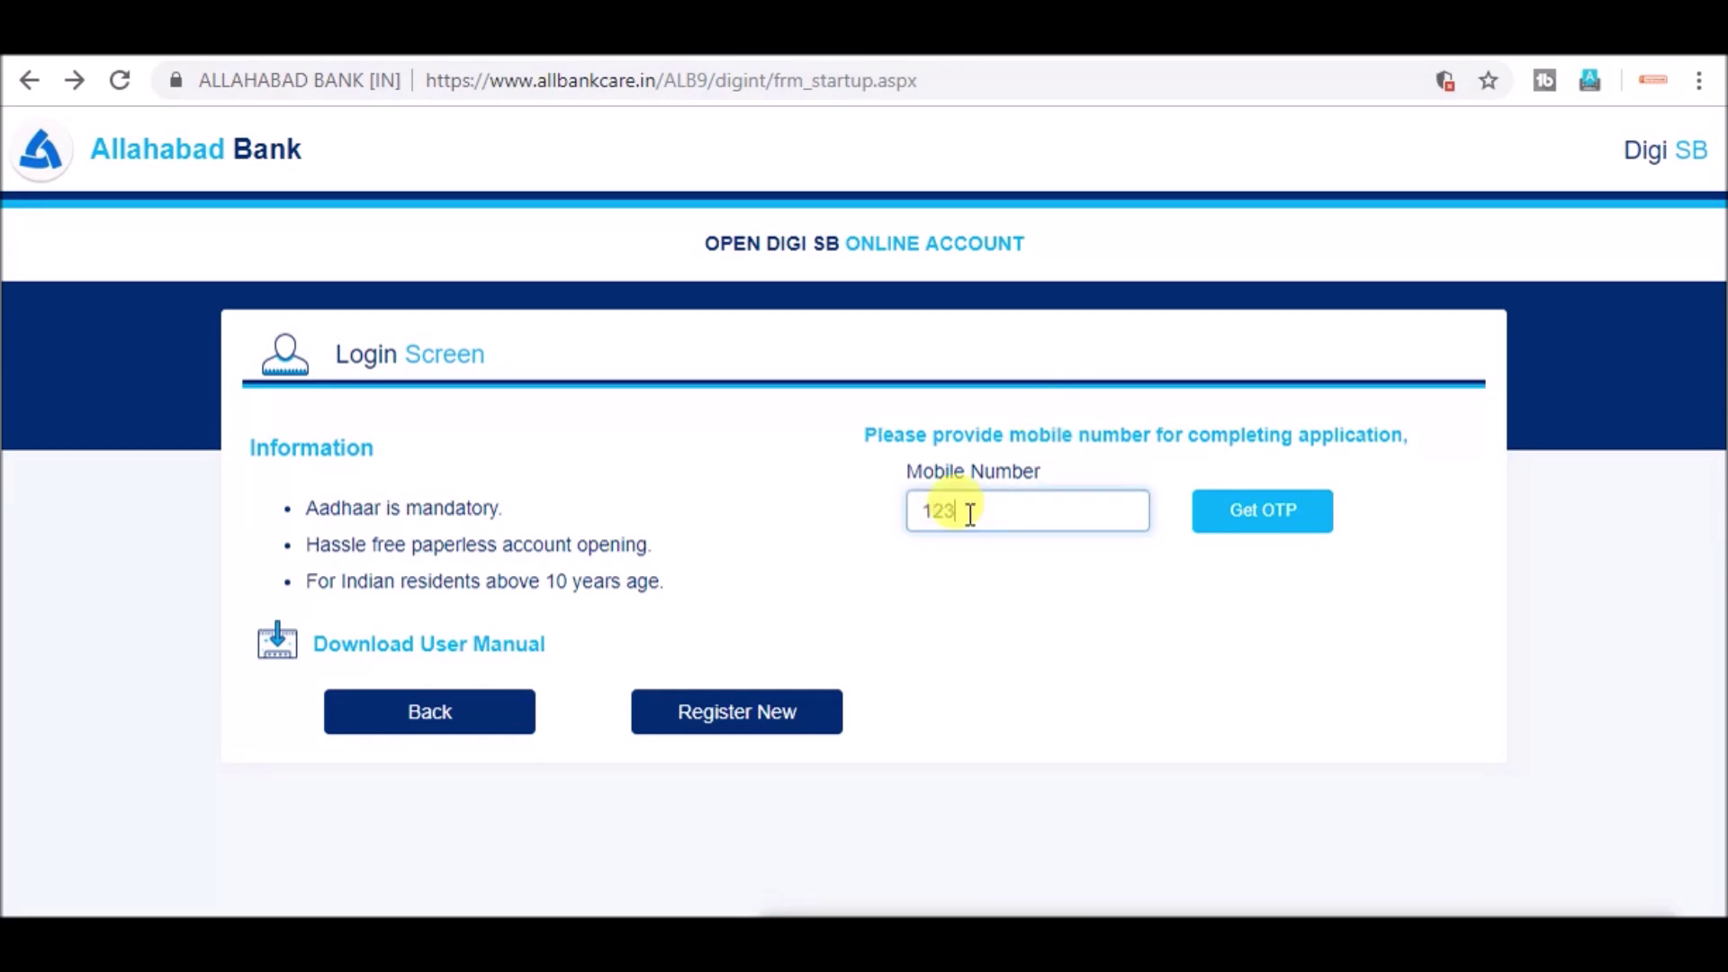
left_click(1261, 520)
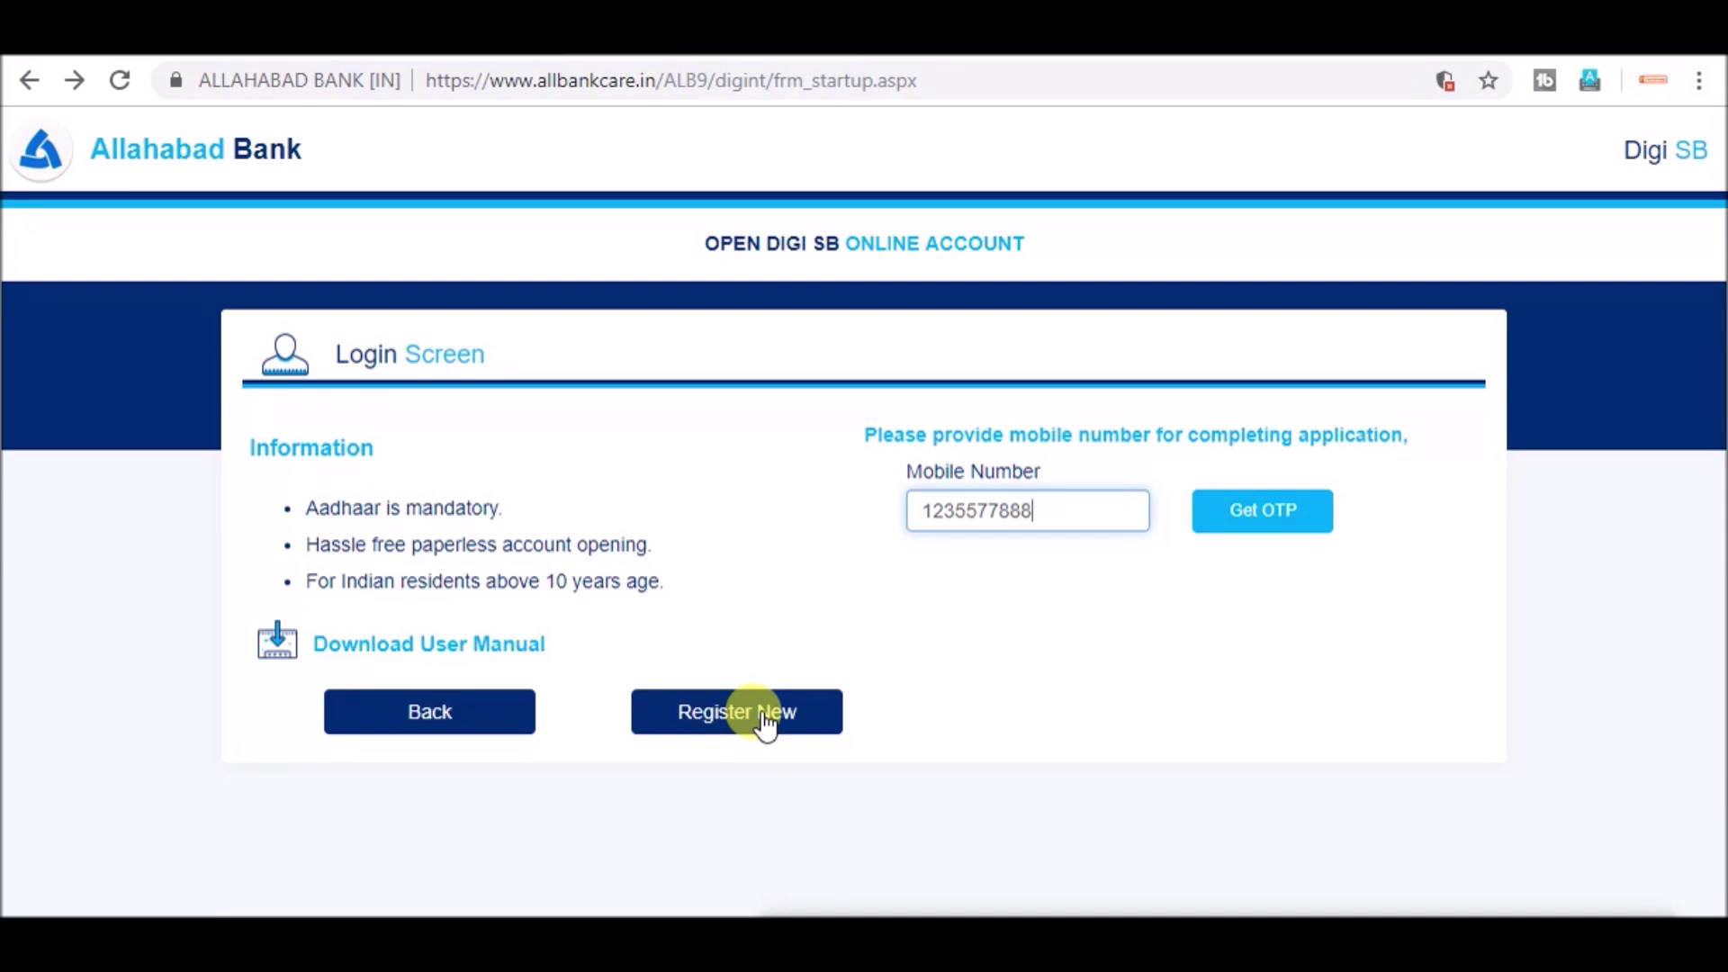
- Open the Digi SB user manual PDF and skim through its pages
left_click(359, 661)
scroll(315, 309, "down", 10)
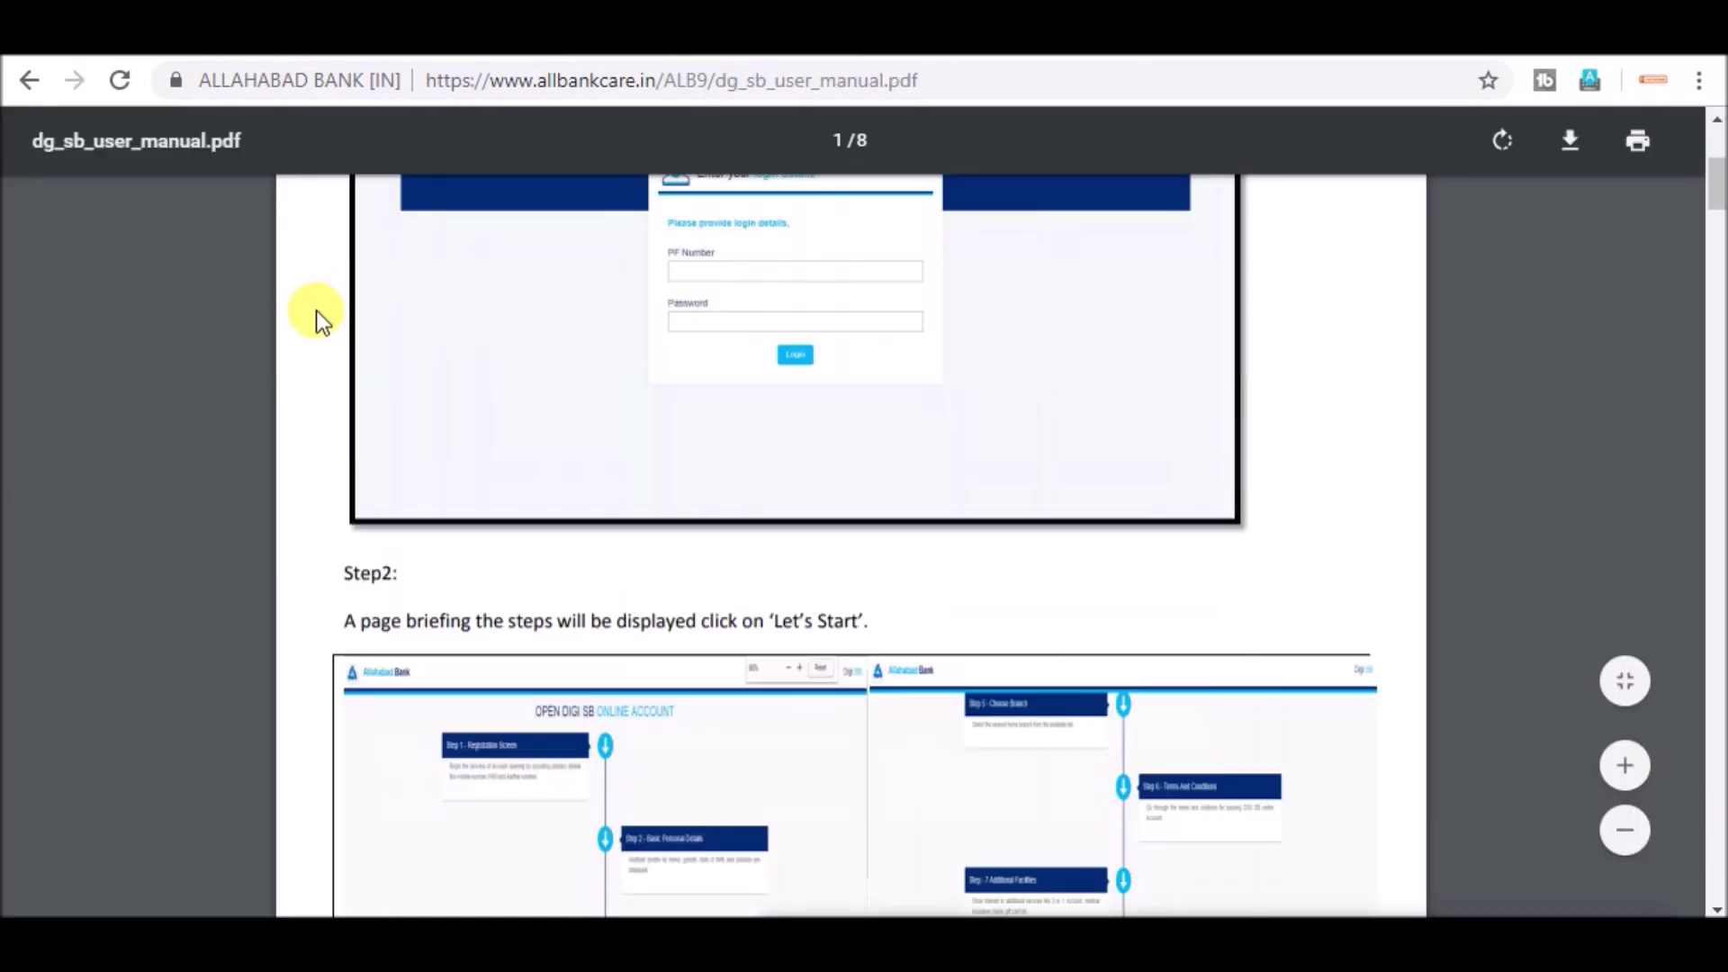
scroll(326, 315, "down", 12)
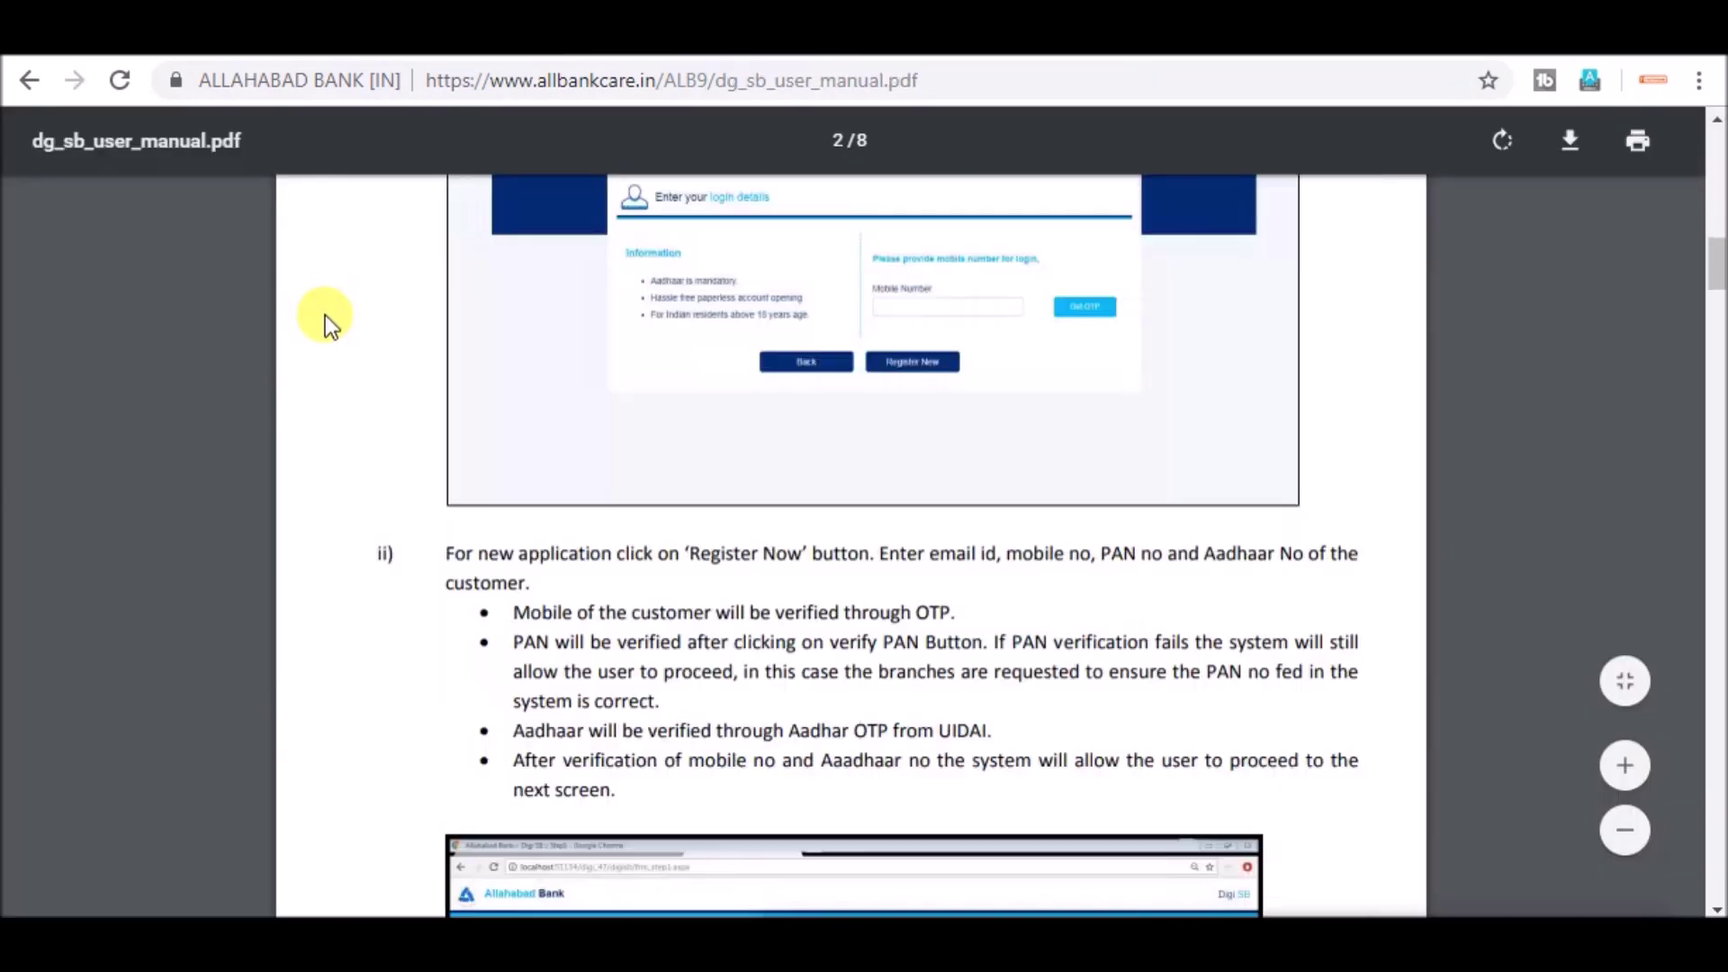
scroll(1676, 441, "down", 5)
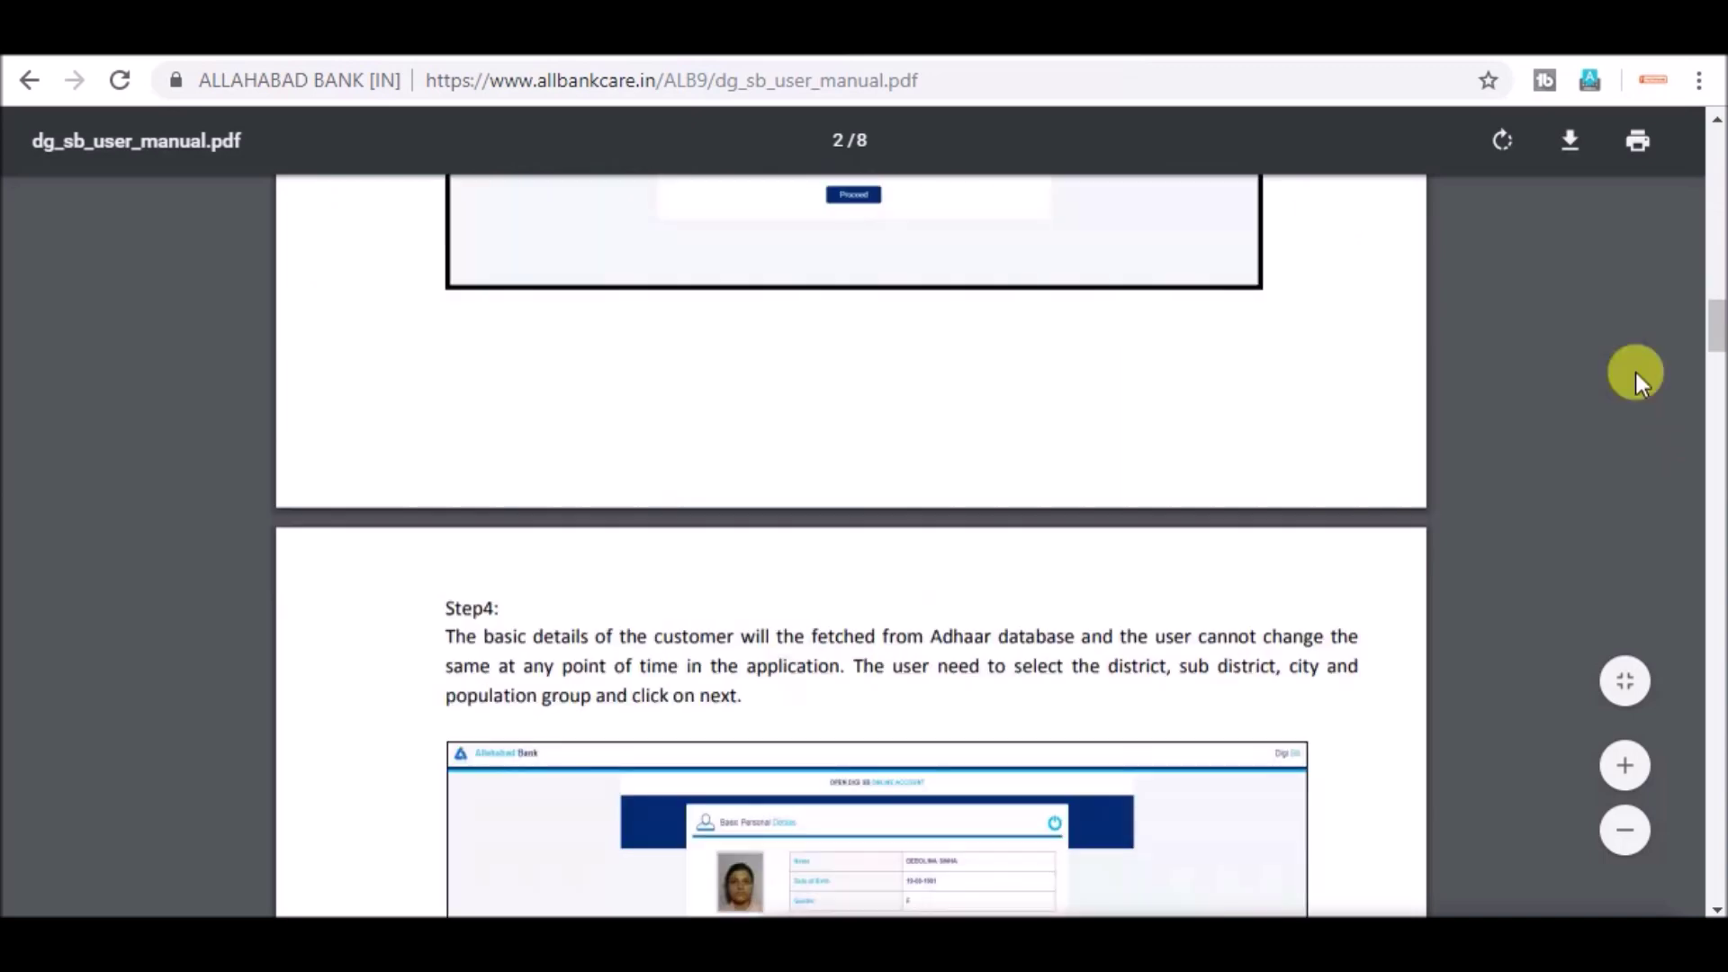
left_click_drag(1709, 328, 1715, 801)
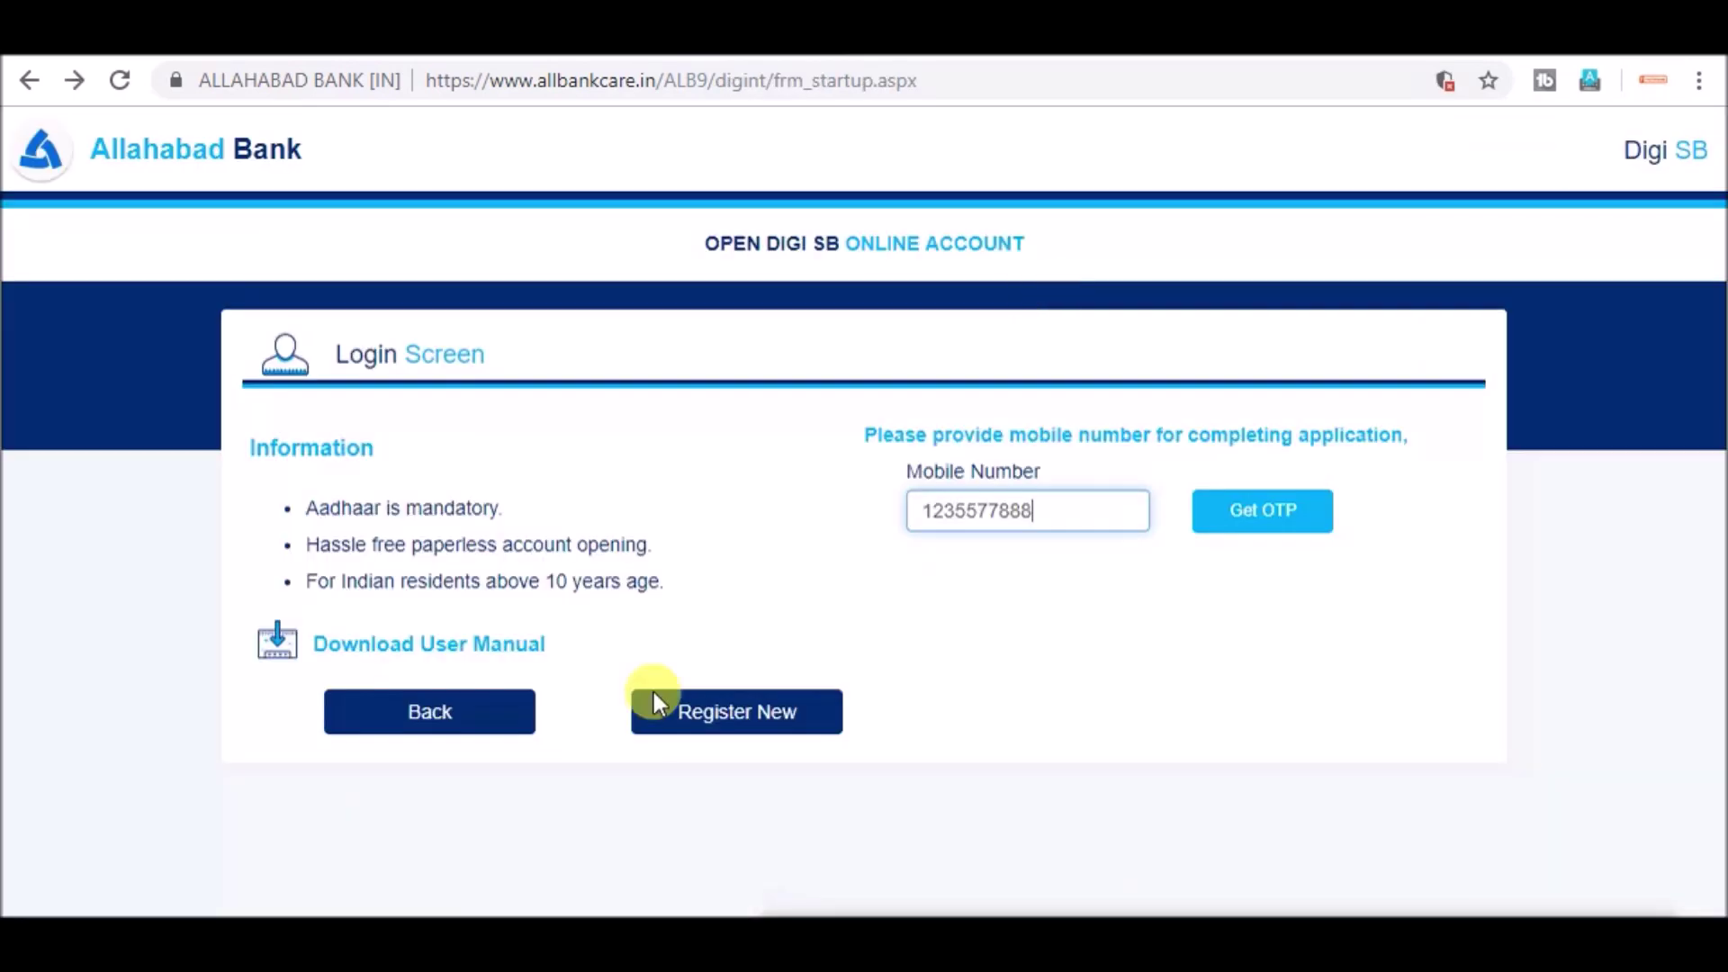
- Register new, request the mobile OTP and verify the PAN number
left_click(712, 716)
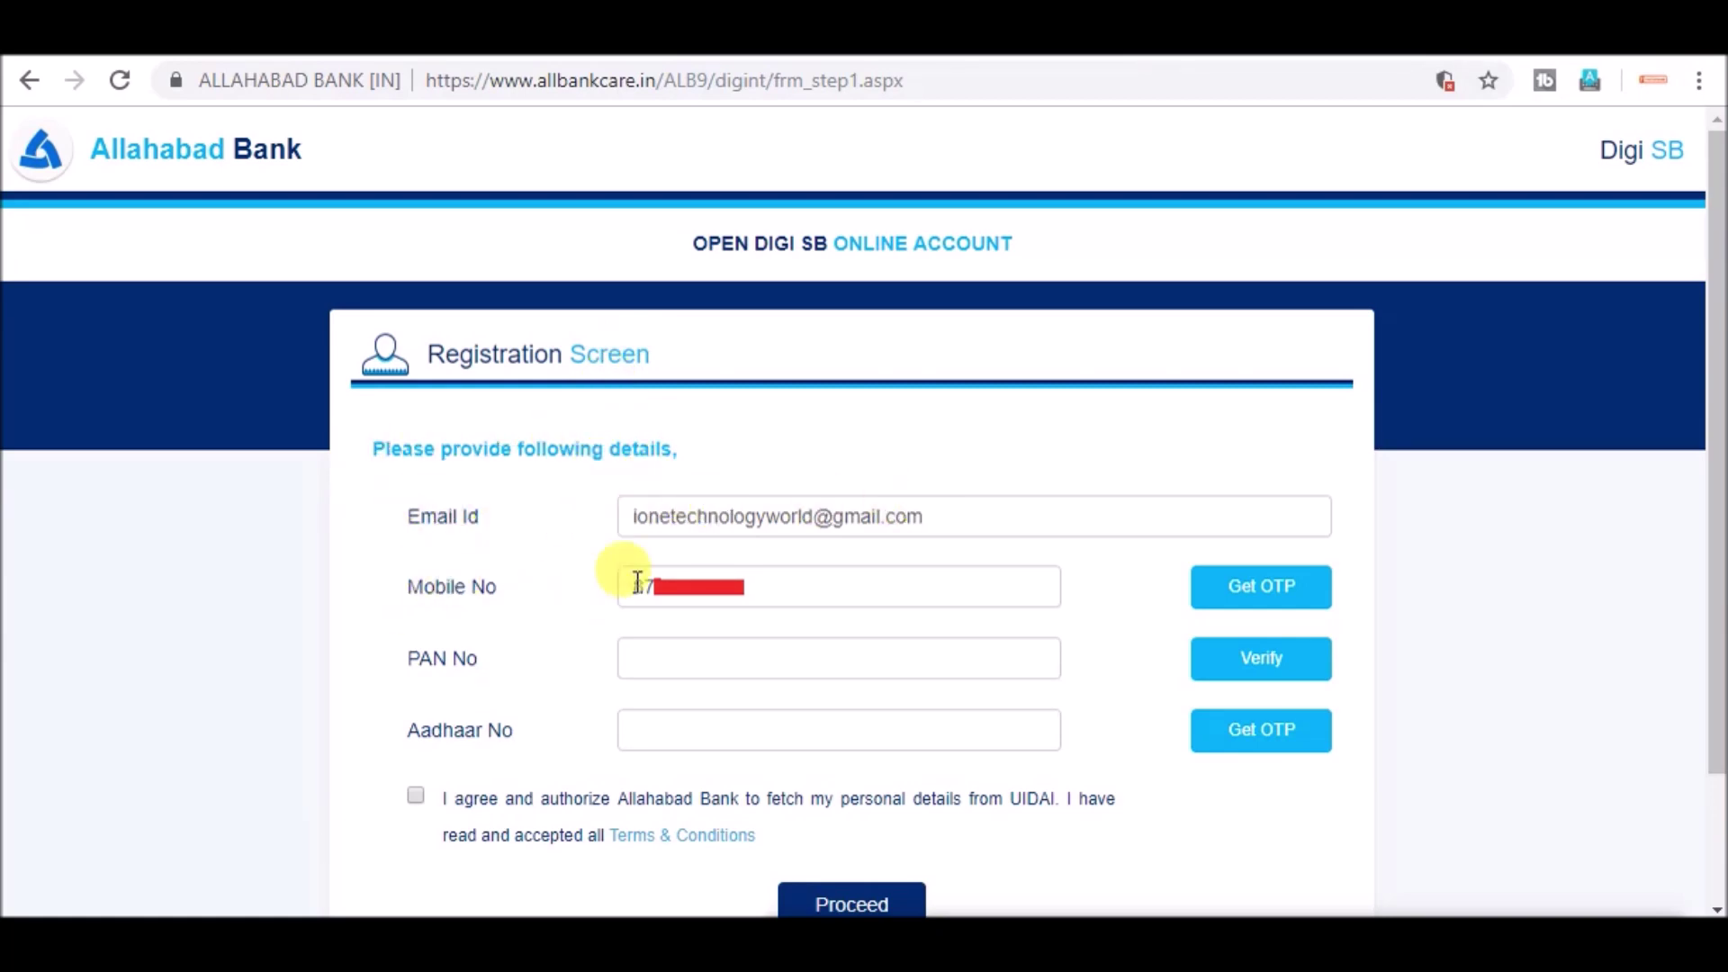
left_click(1269, 601)
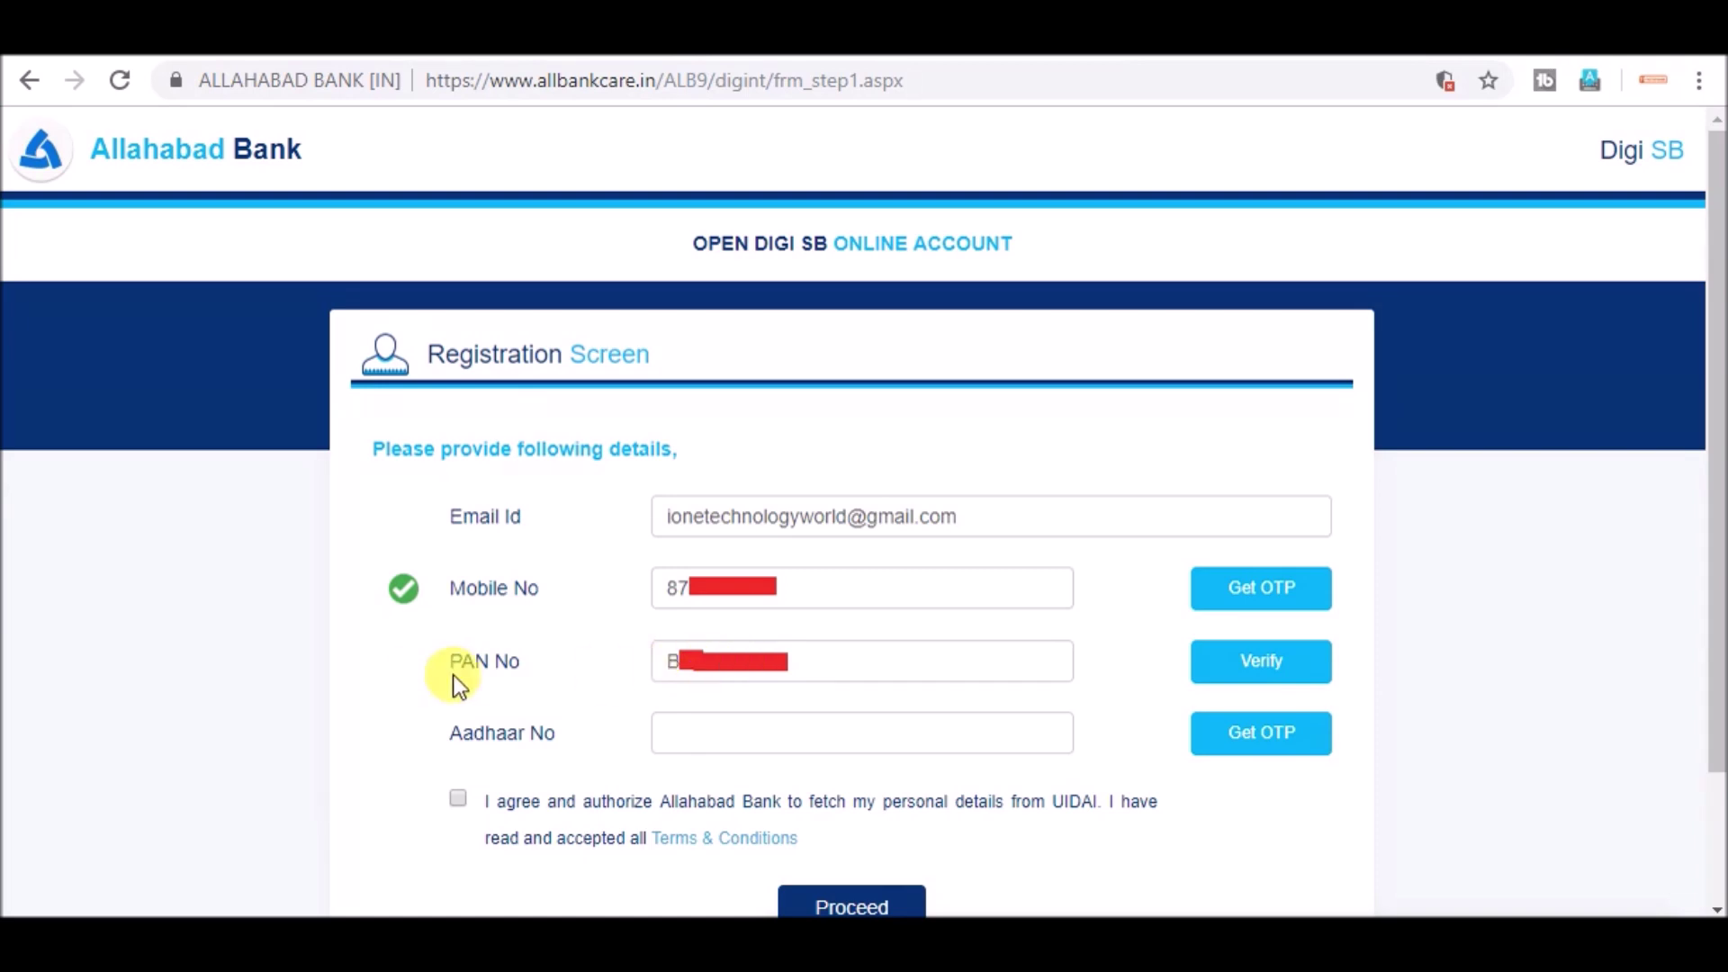
left_click(1261, 661)
left_click(726, 750)
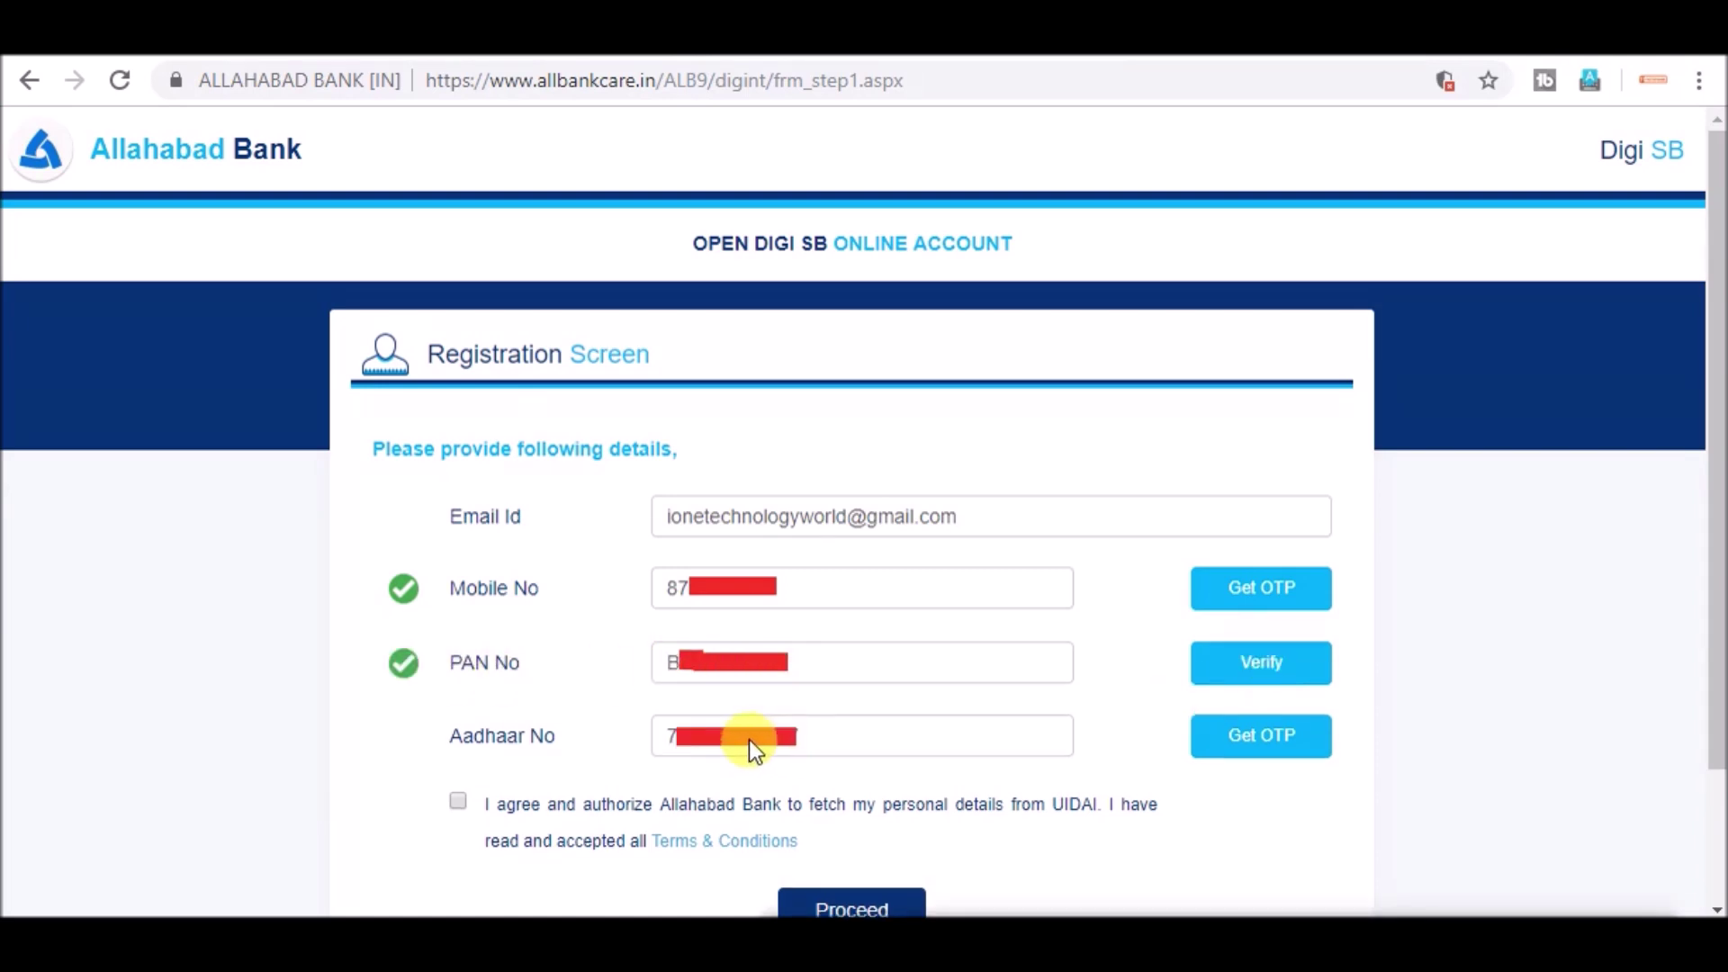
- Give UIDAI consent and proceed to the Basic Personal Details screen
left_click(1262, 736)
left_click(457, 639)
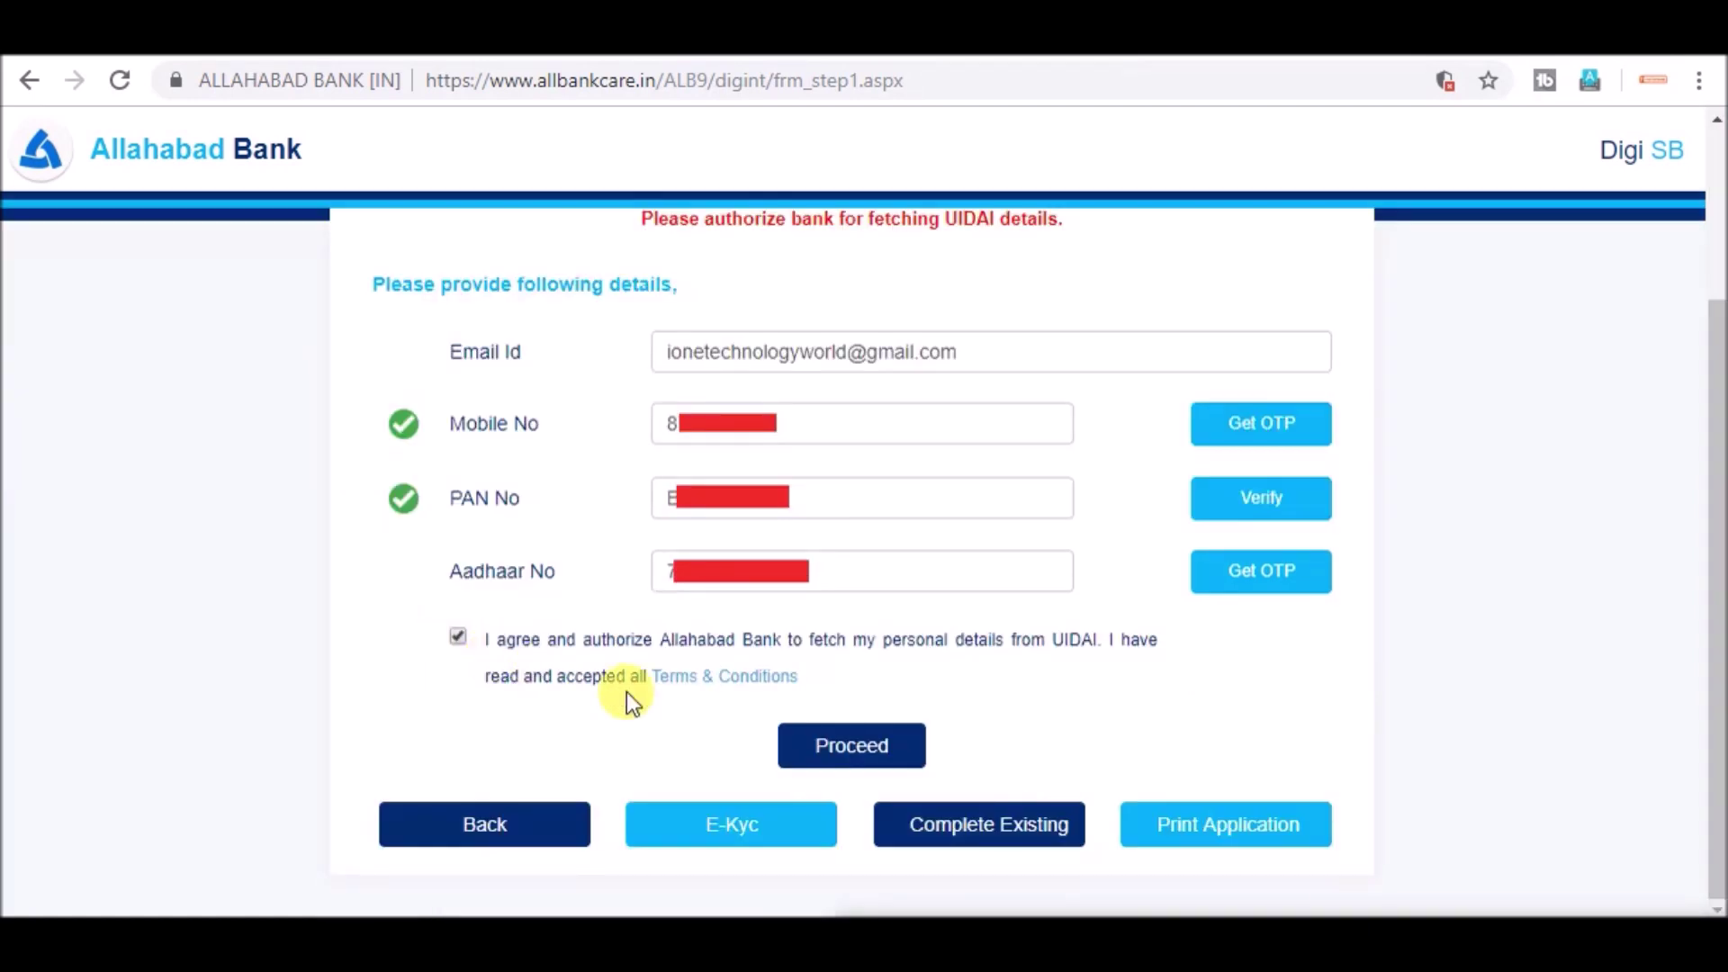
left_click(846, 749)
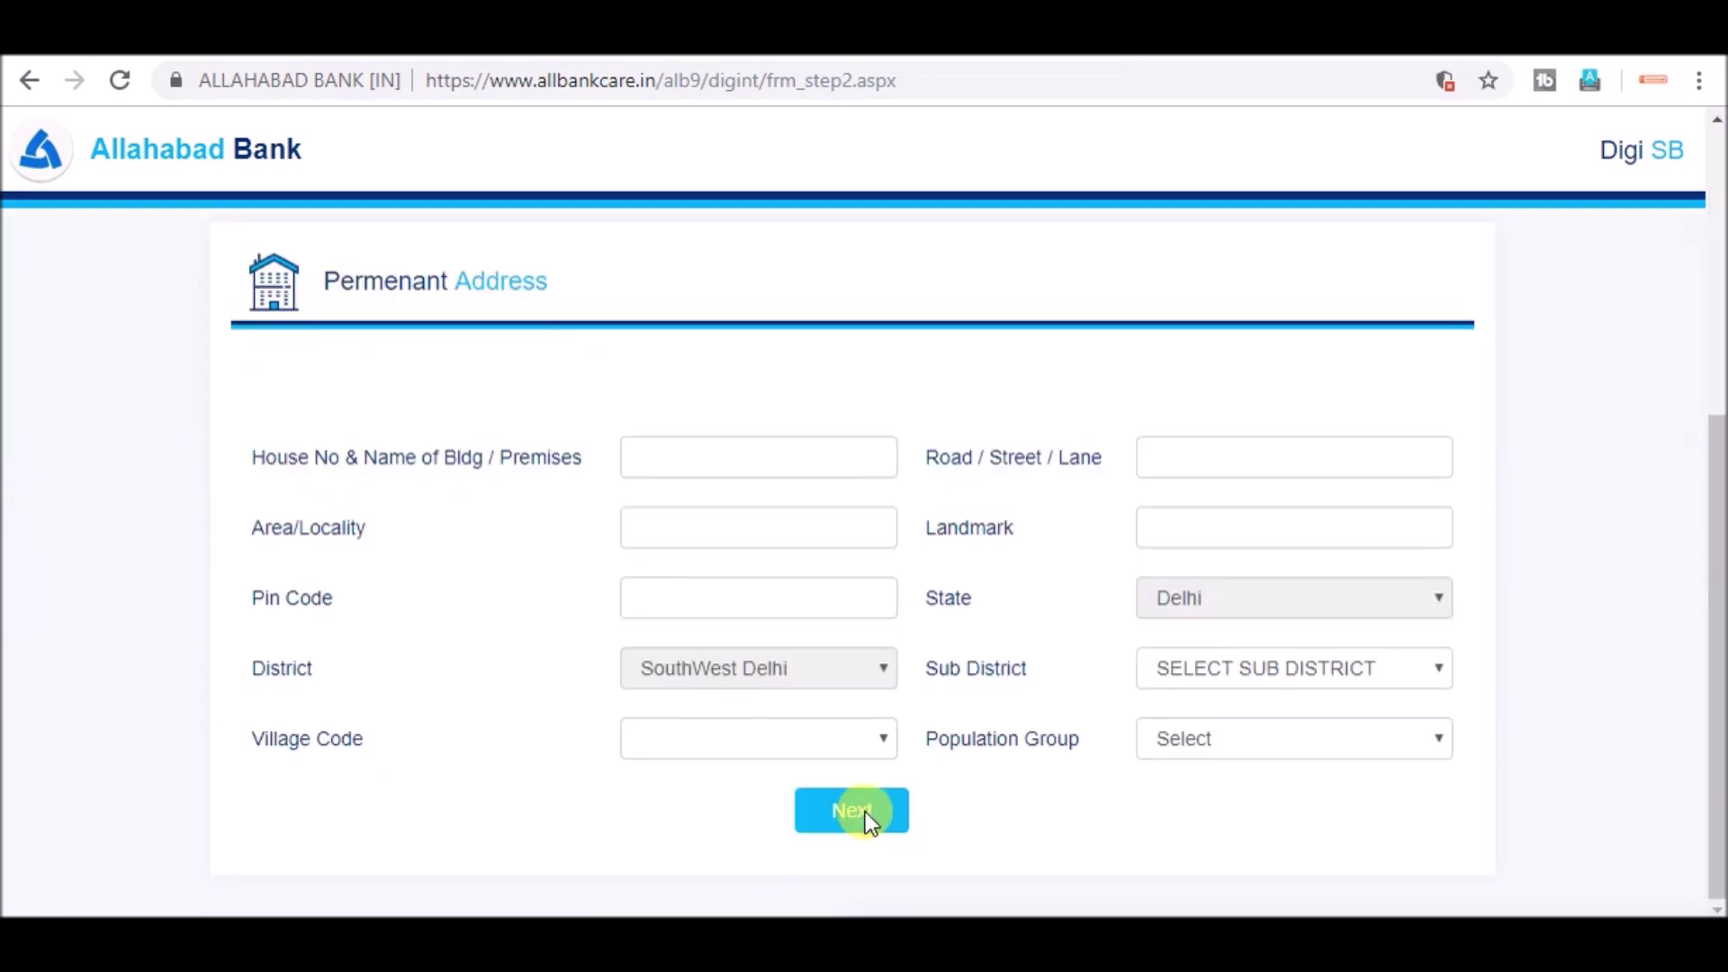
- Accept the Basic and Additional Personal Details pages as filled, moving on to Occupational and Educational Details
left_click(866, 812)
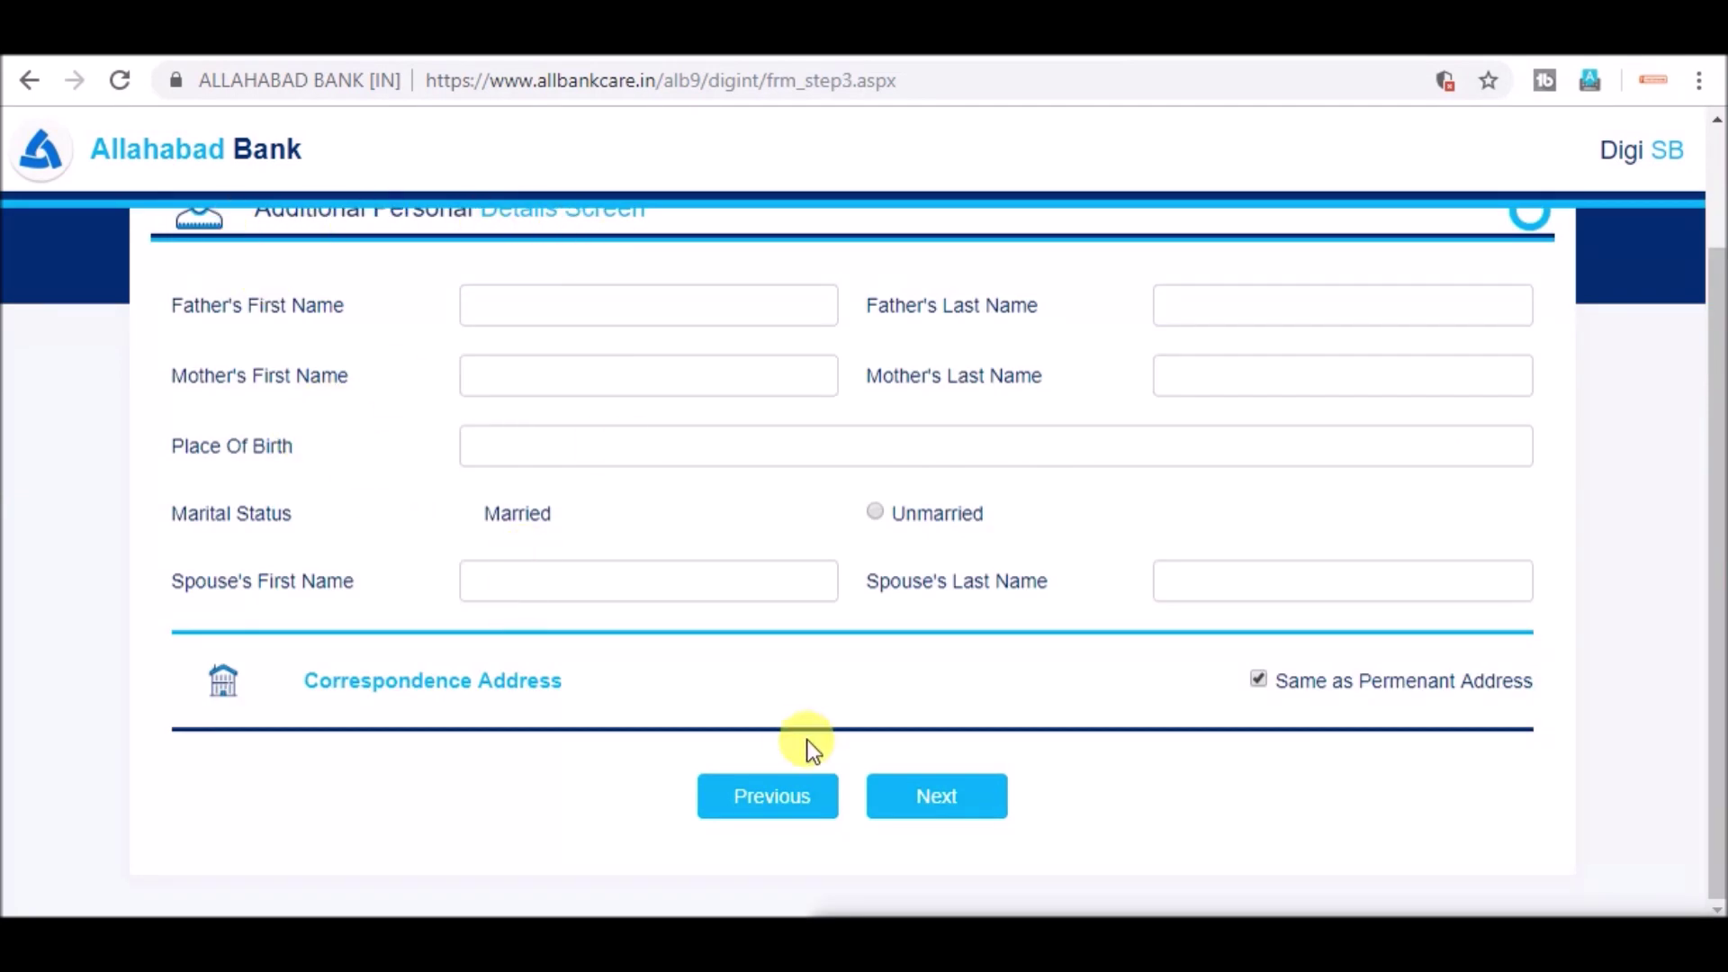
left_click(915, 798)
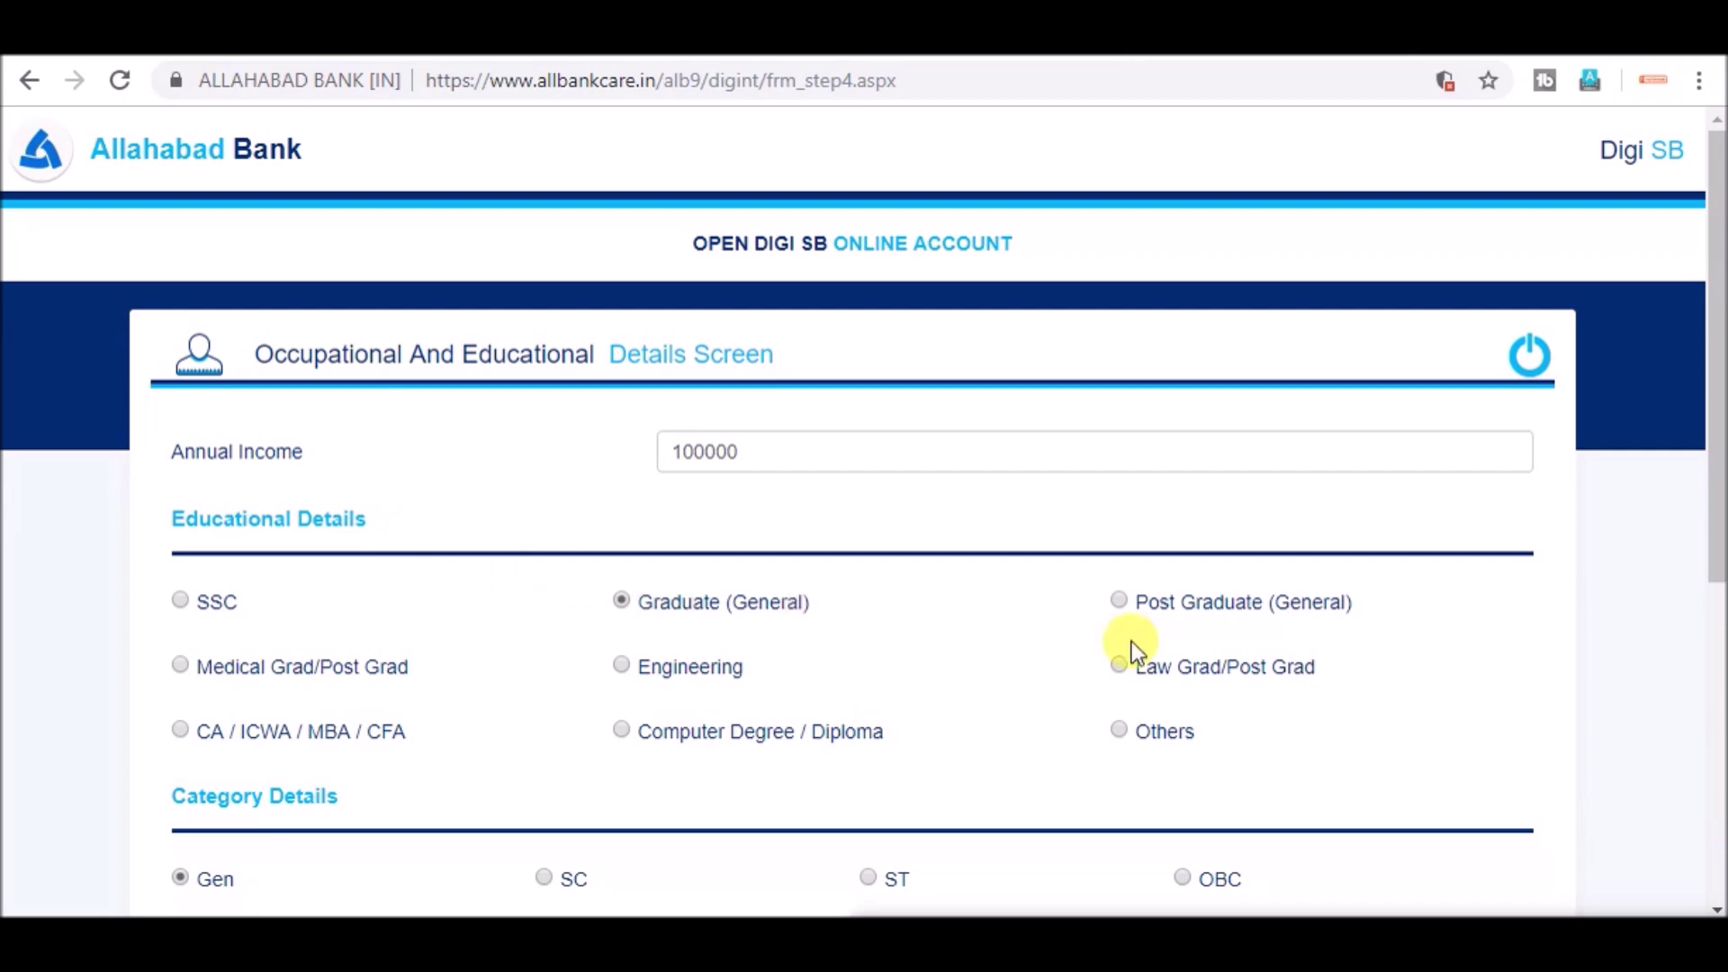
- Submit the occupation, Choose Branch and Terms & Conditions pages to reach Additional Facilities
scroll(322, 731, "down", 2)
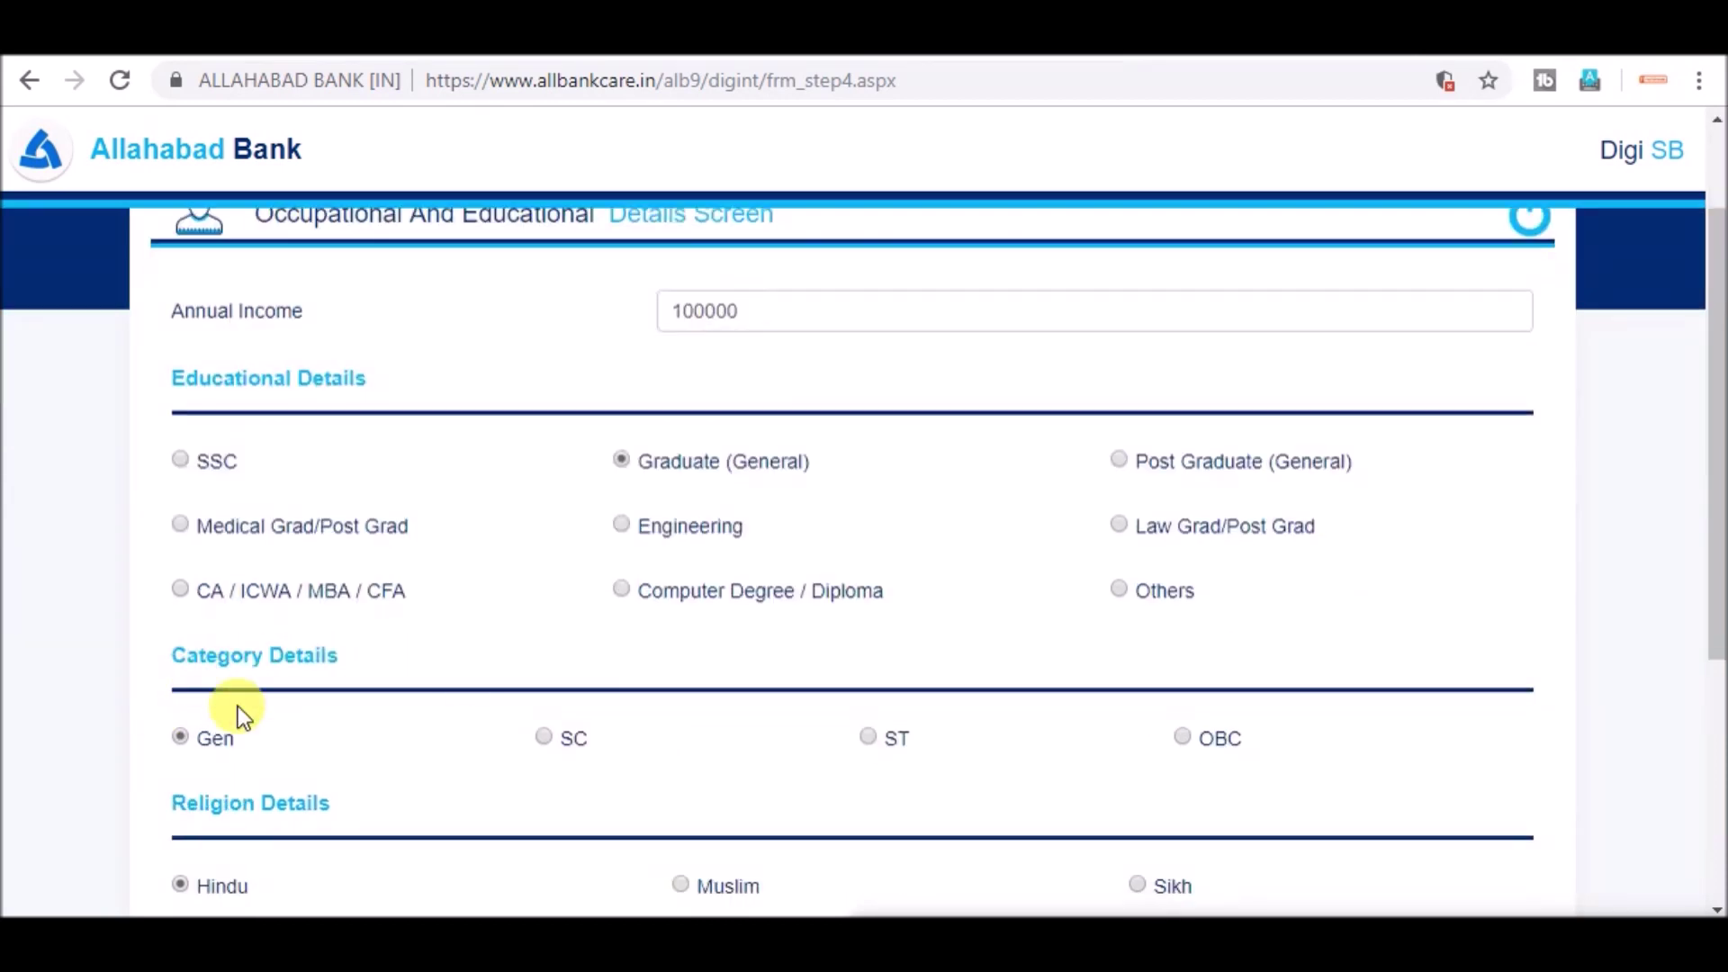
scroll(212, 741, "down", 5)
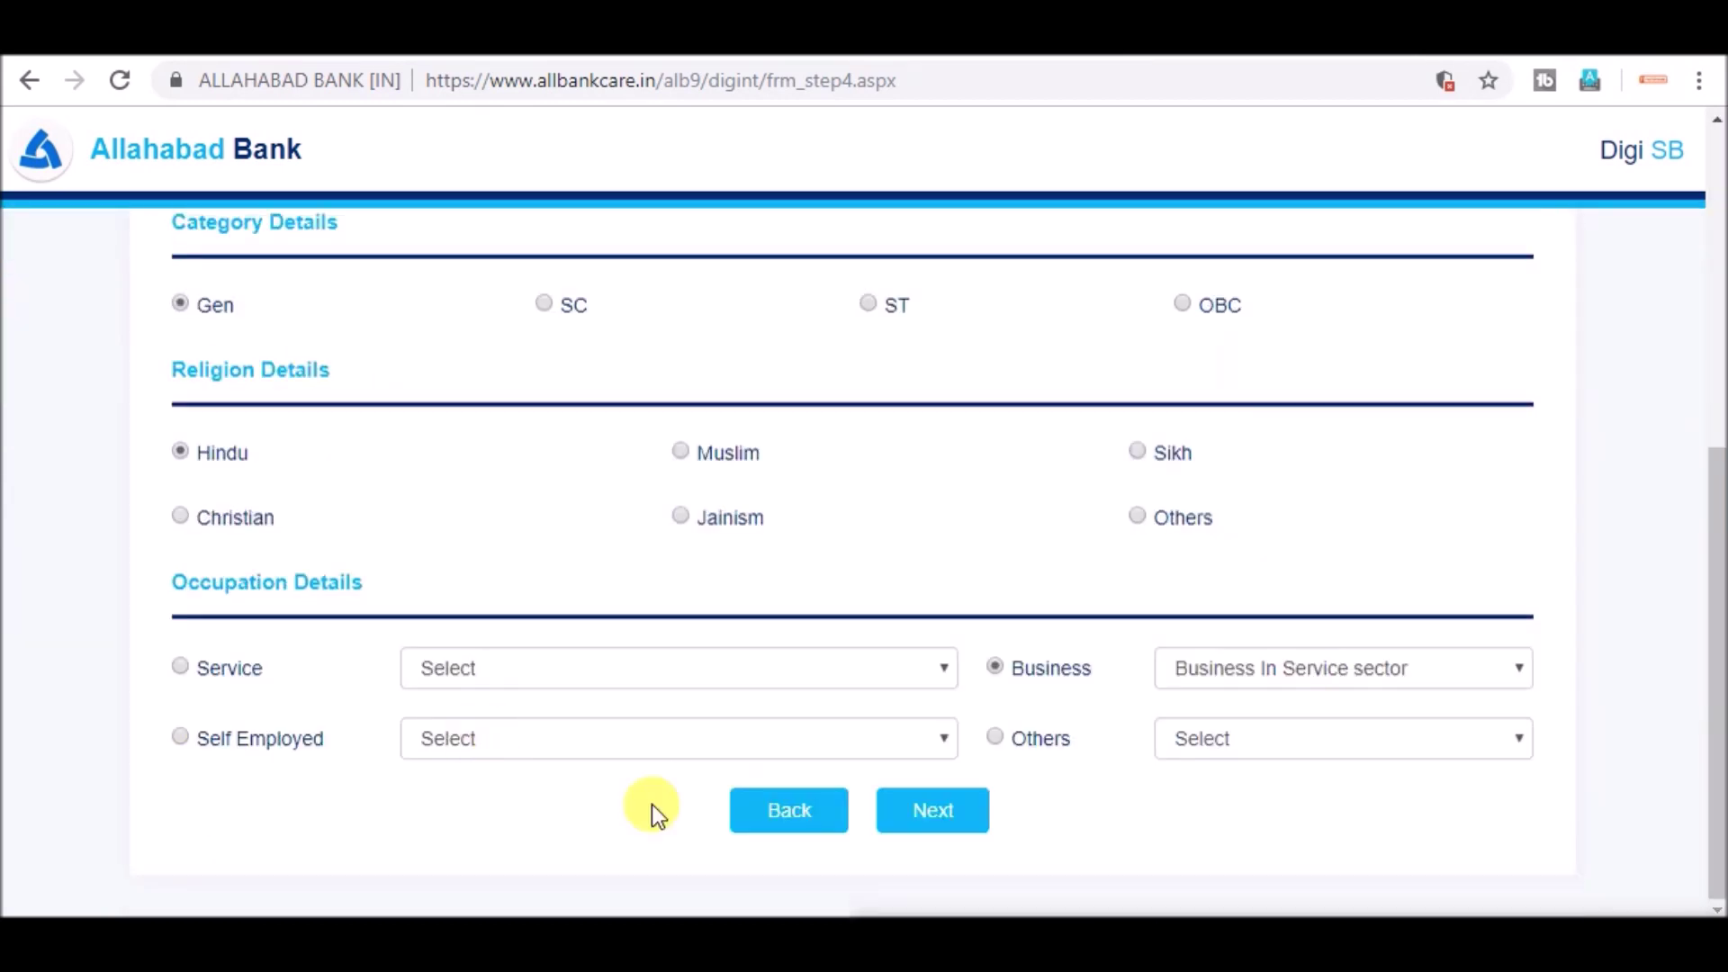
left_click(913, 815)
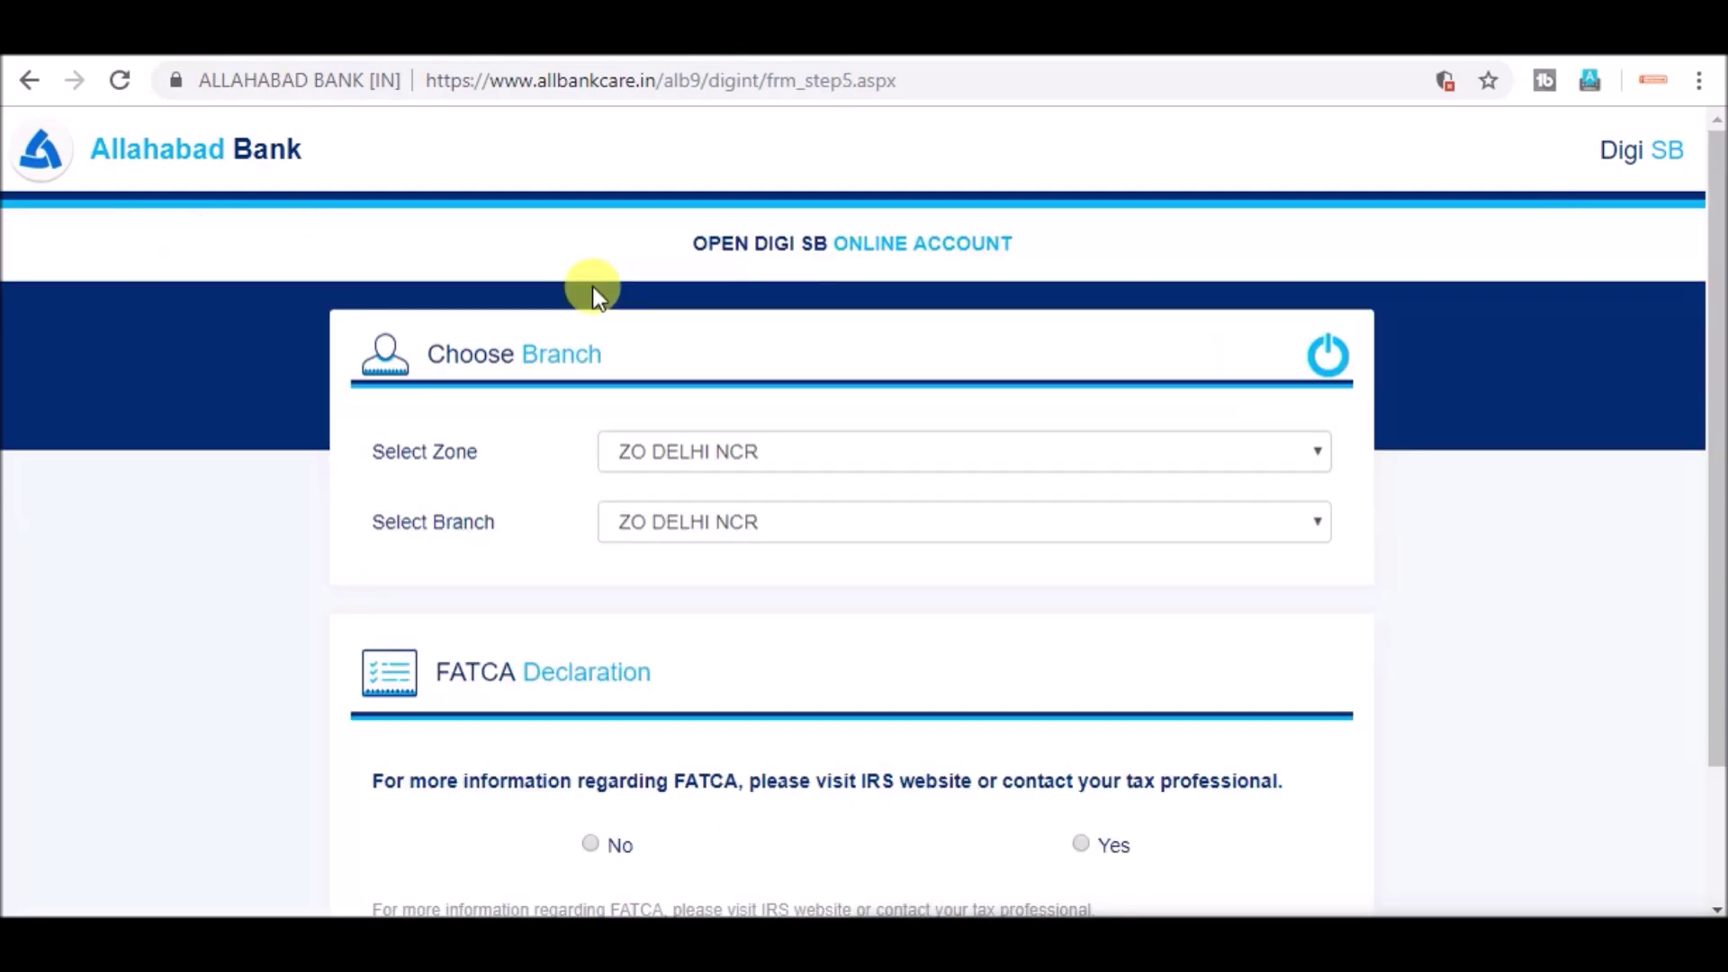
scroll(576, 409, "down", 2)
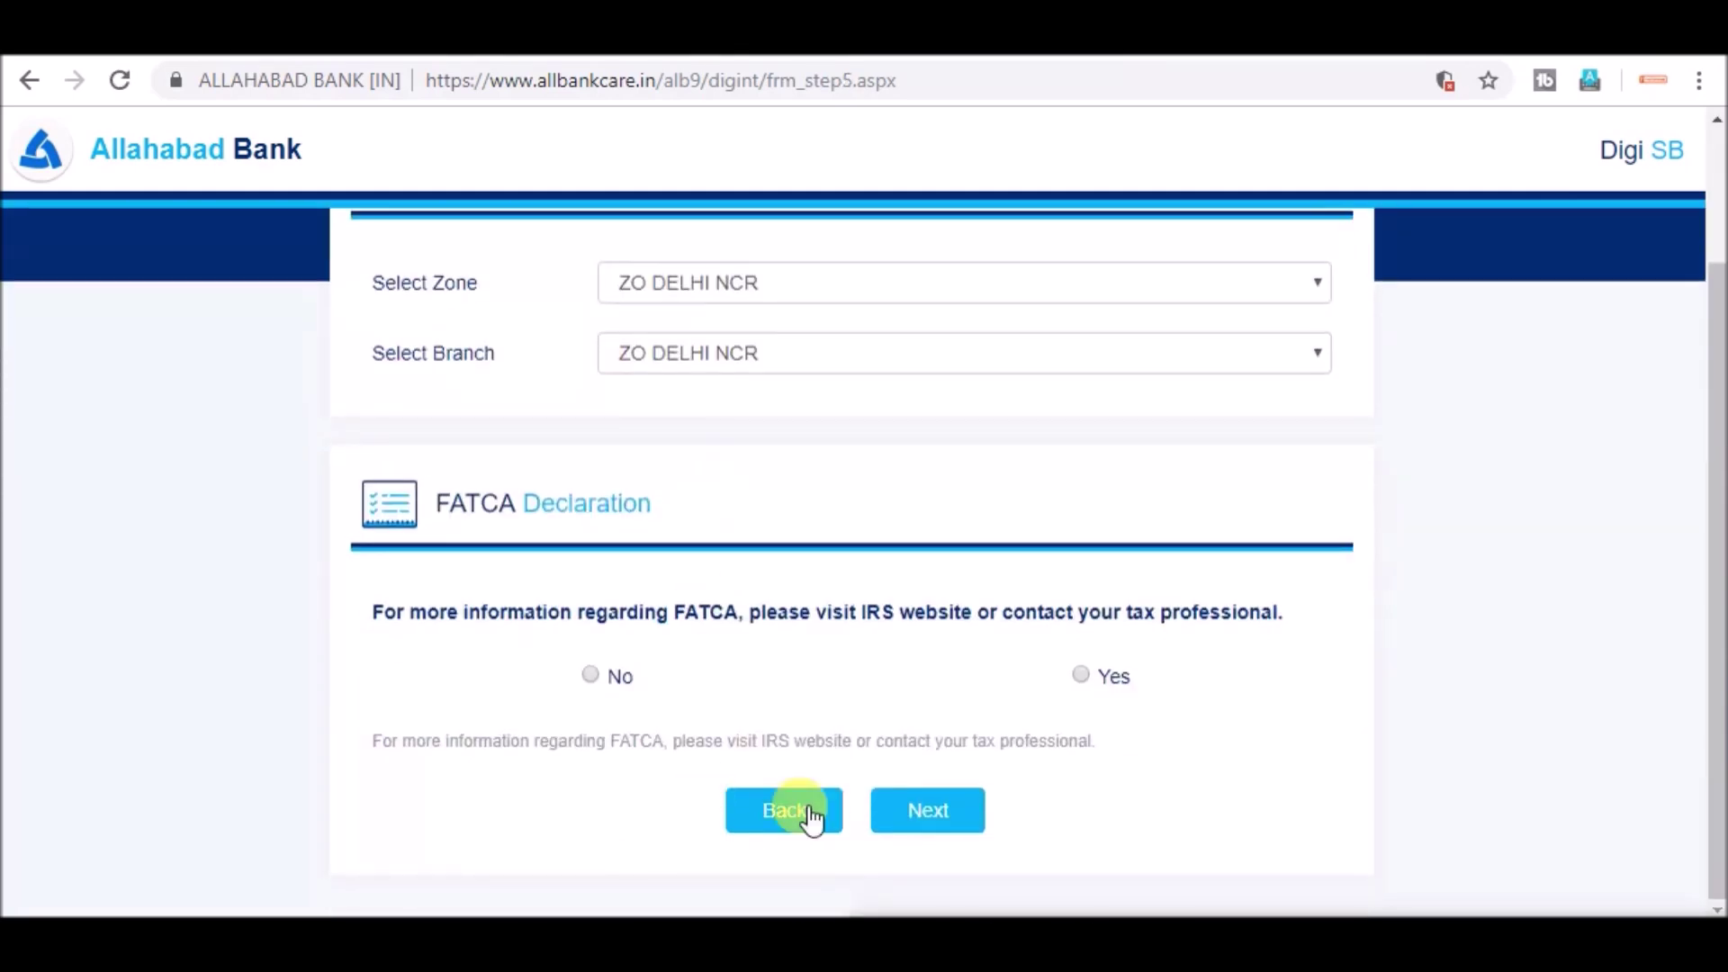
left_click(938, 821)
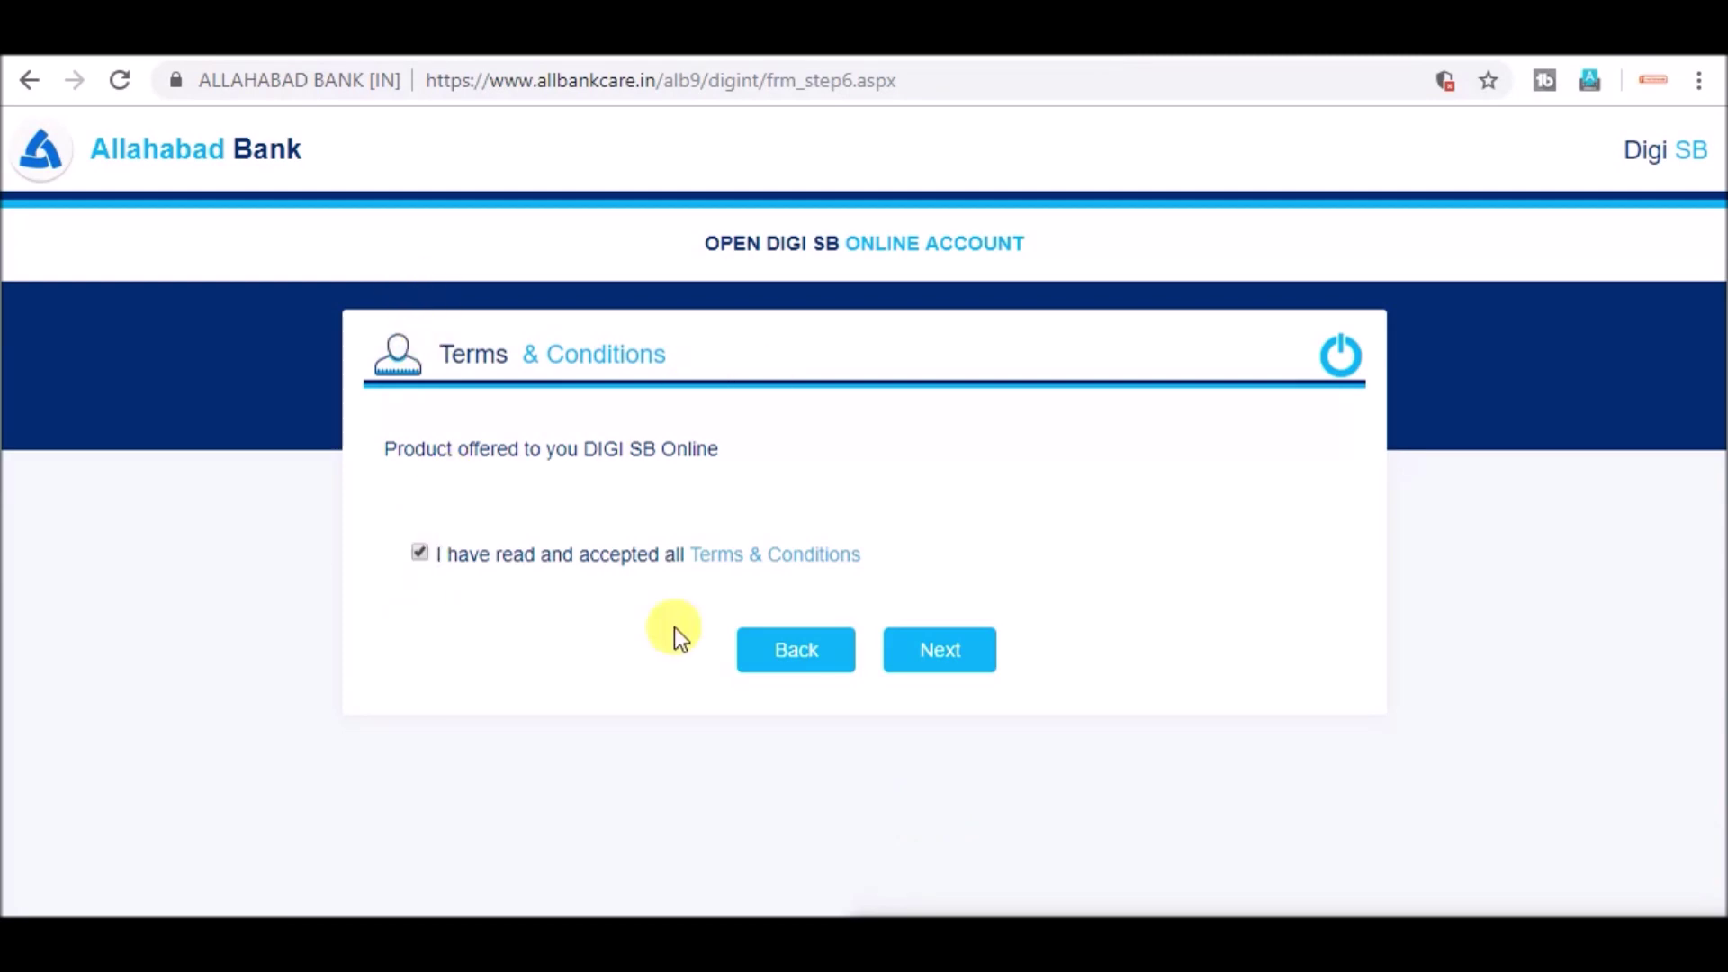
left_click(923, 643)
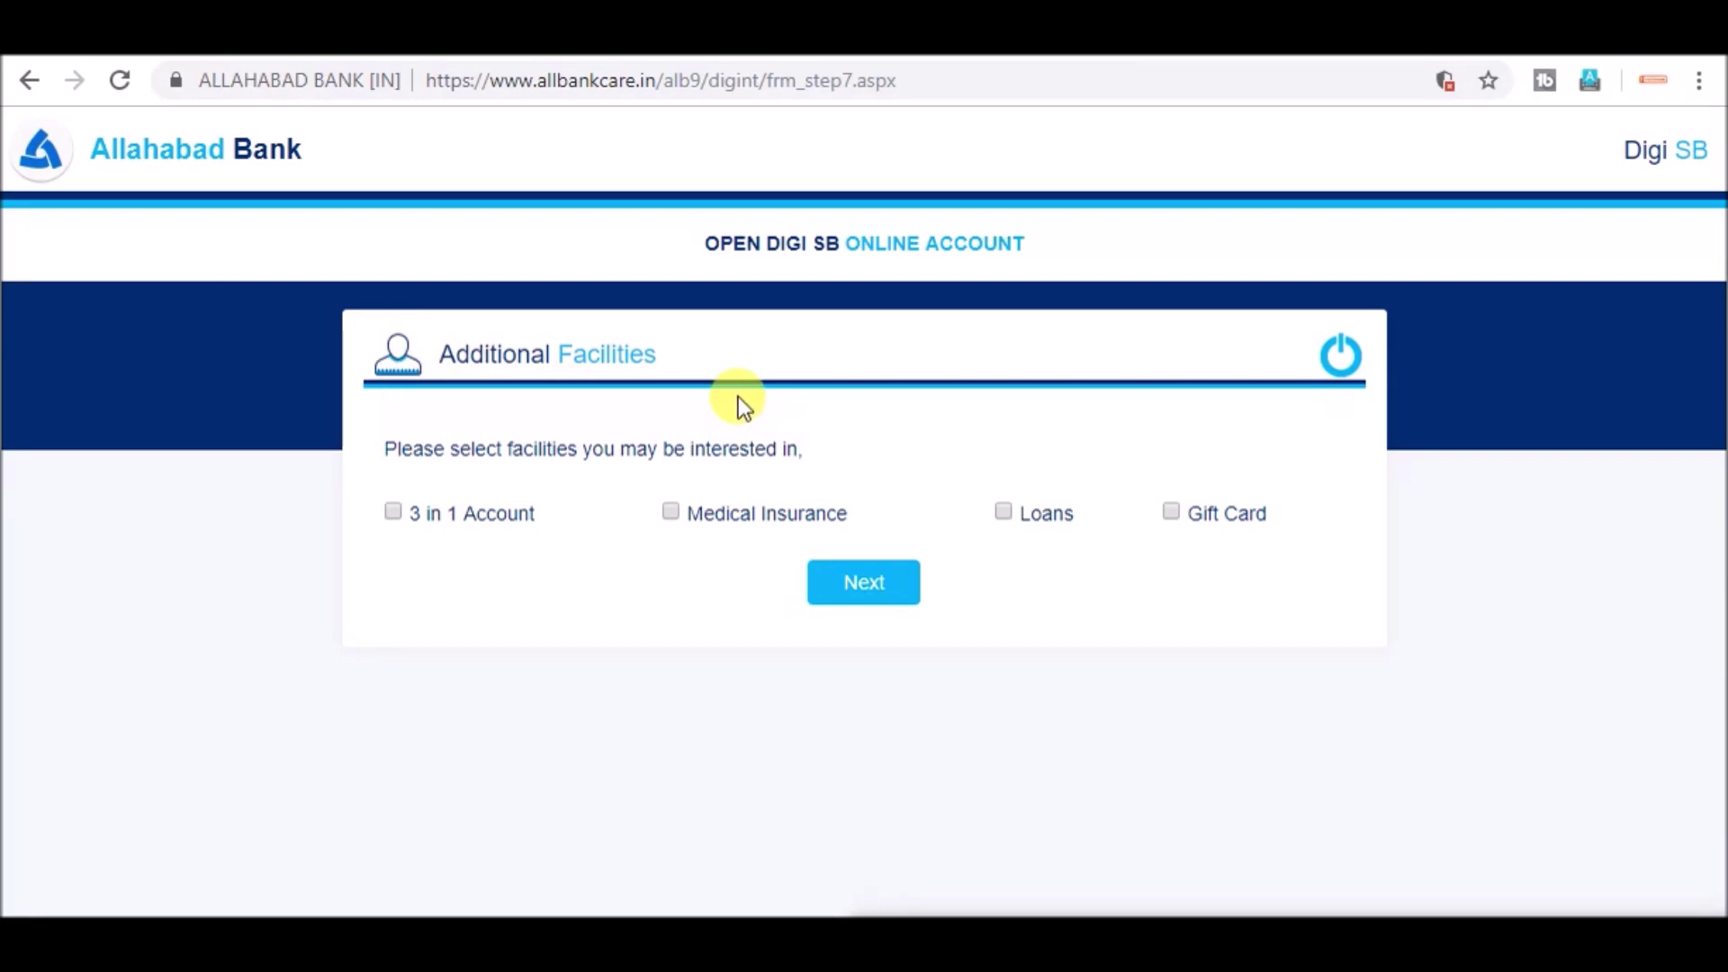
- Submit without additional facilities and select the Print Application heading on the CIF form
left_click(880, 583)
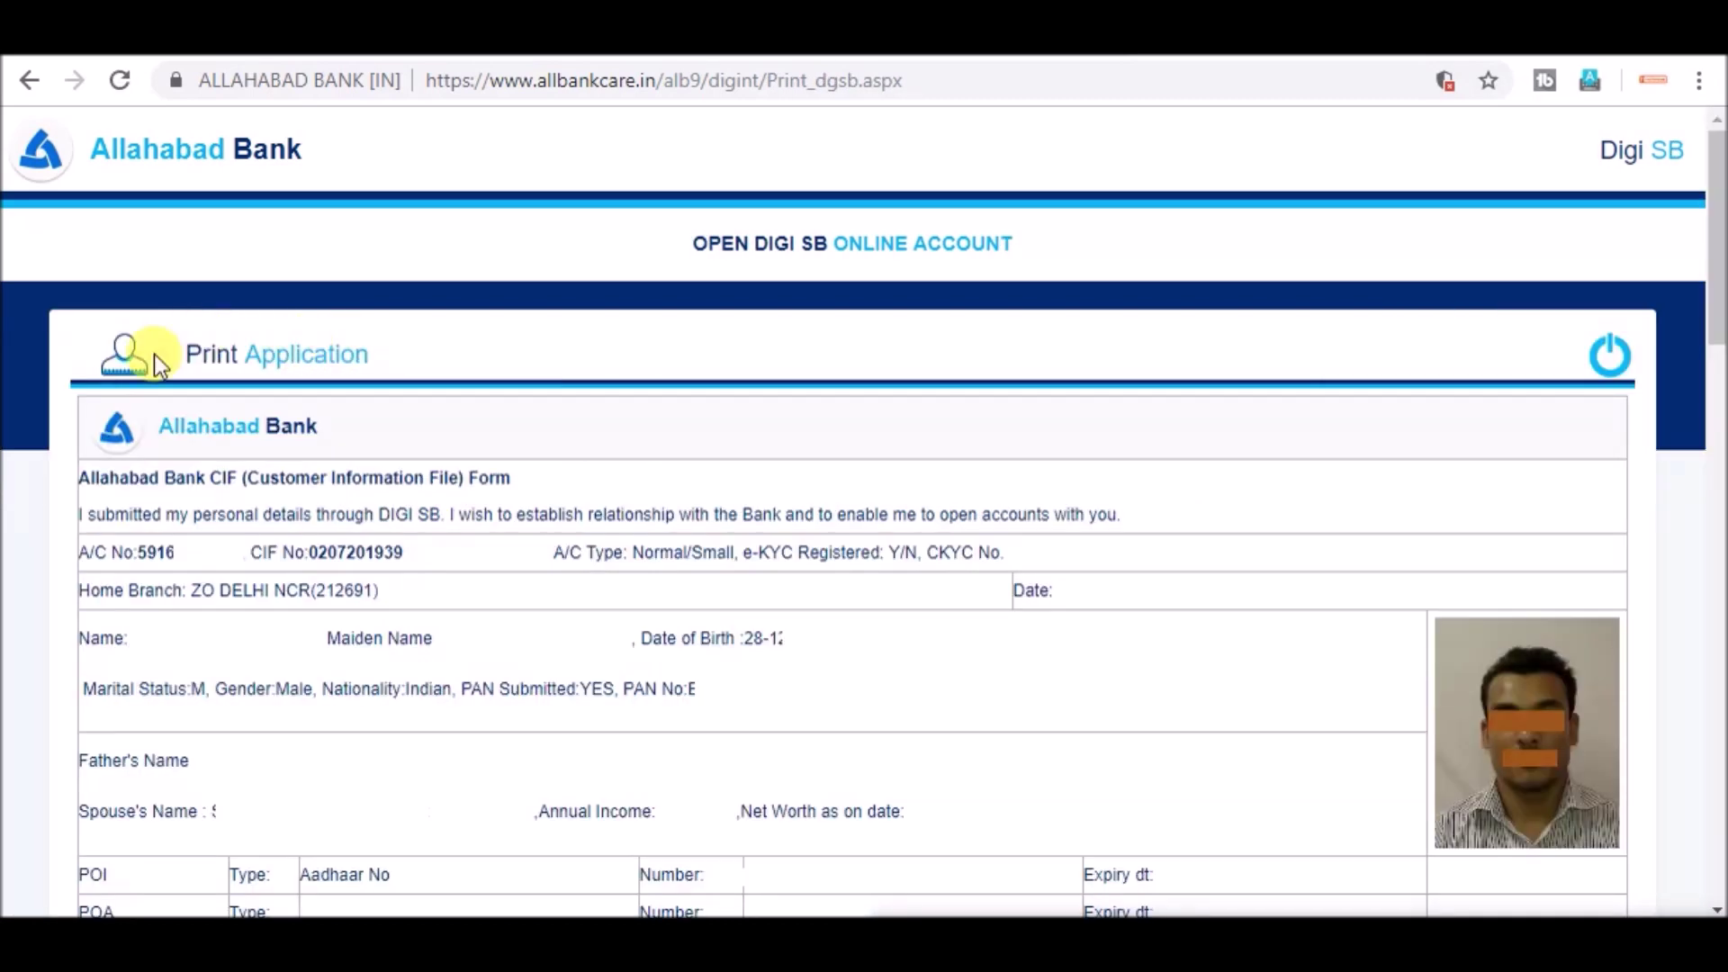
left_click_drag(452, 376, 187, 390)
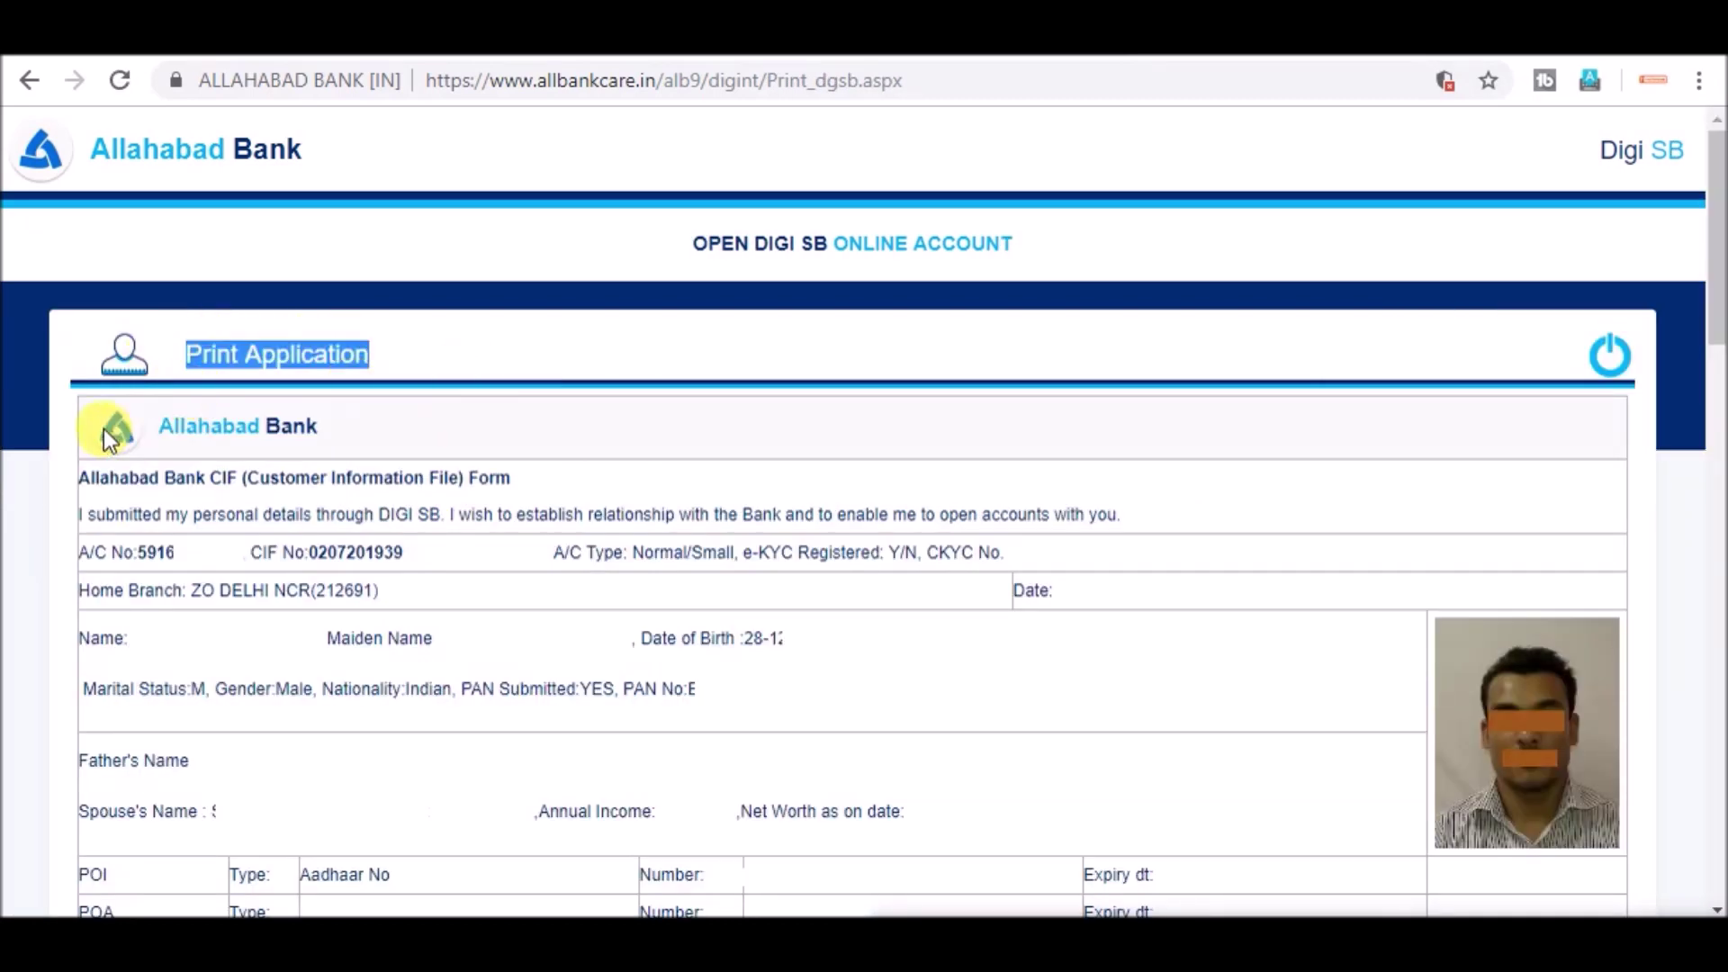